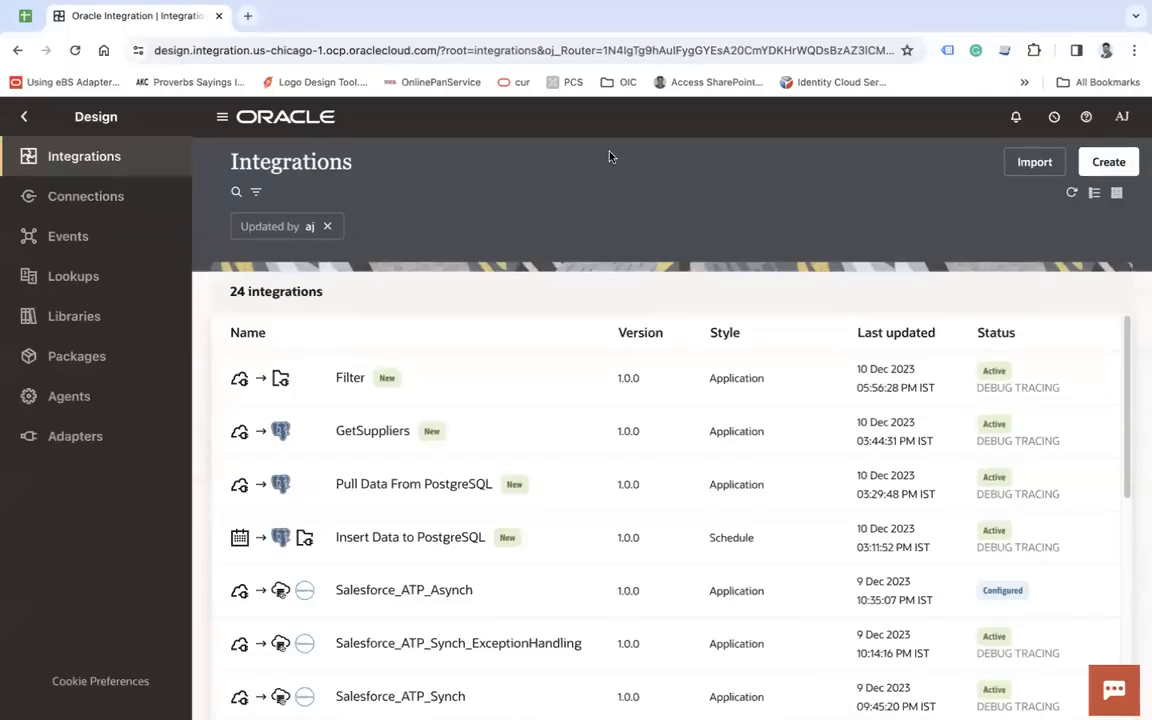
- Create an application-style integration named Filter Data From CSV
{"action": "left_click", "coordinate": [1108, 162]}
{"action": "left_click", "coordinate": [893, 292]}
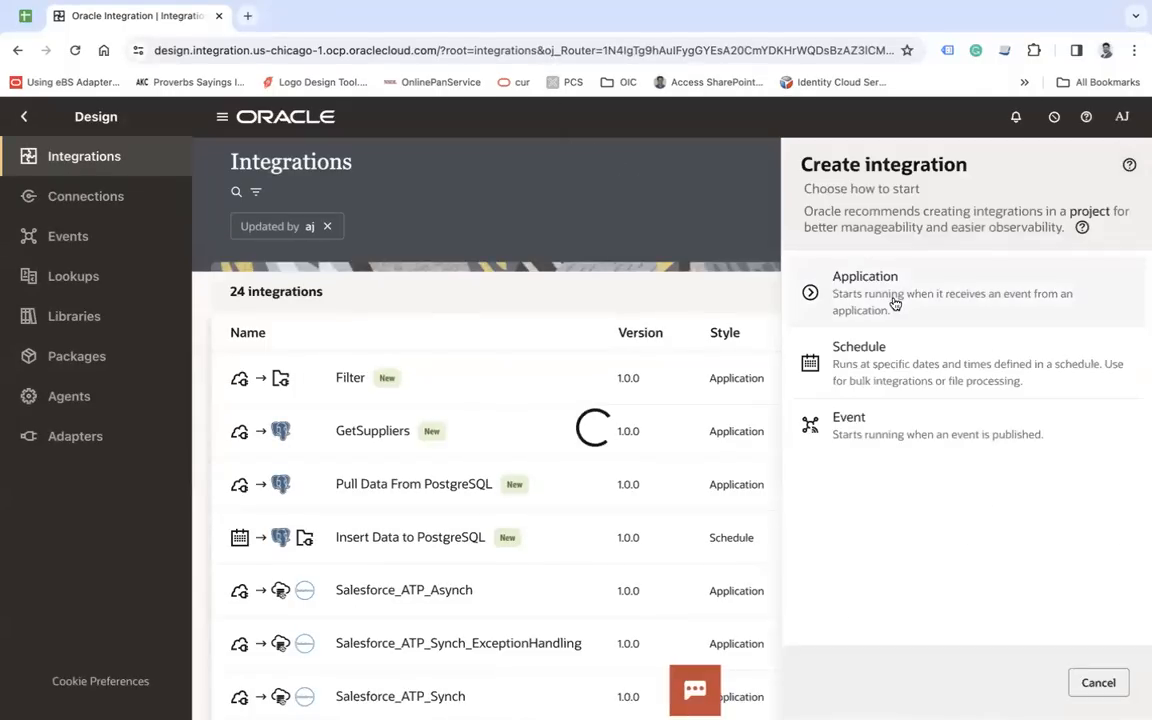
{"action": "left_click", "coordinate": [872, 294]}
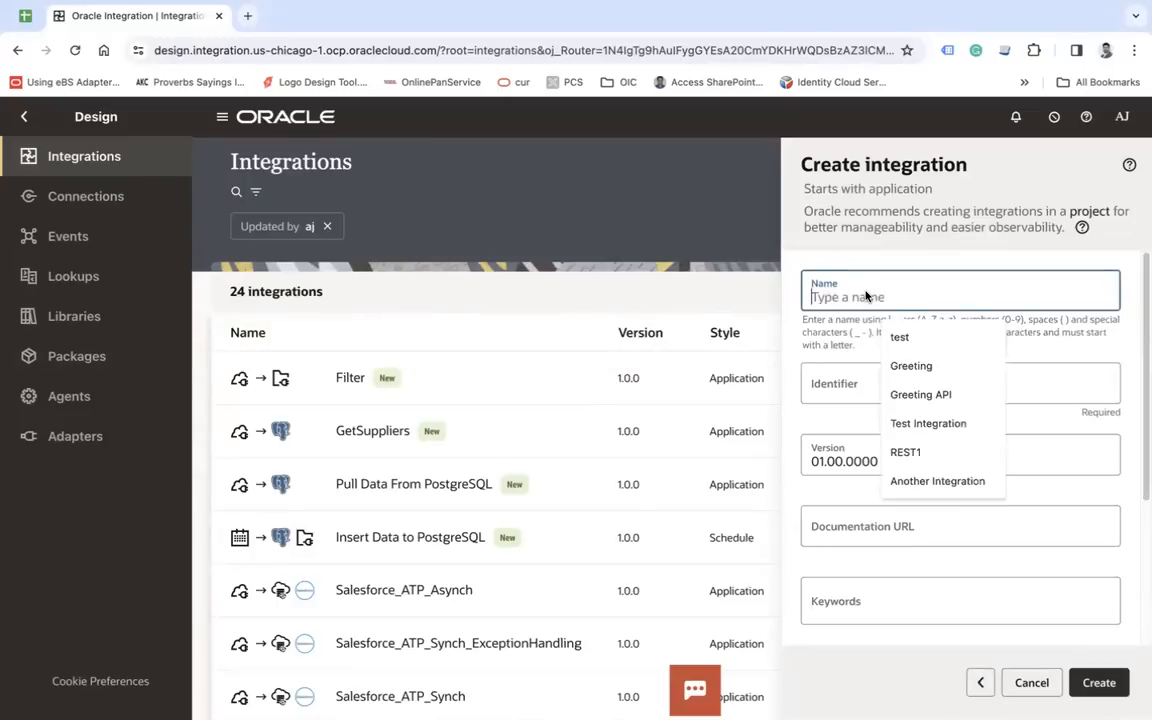
{"action": "type", "text": "Fil"}
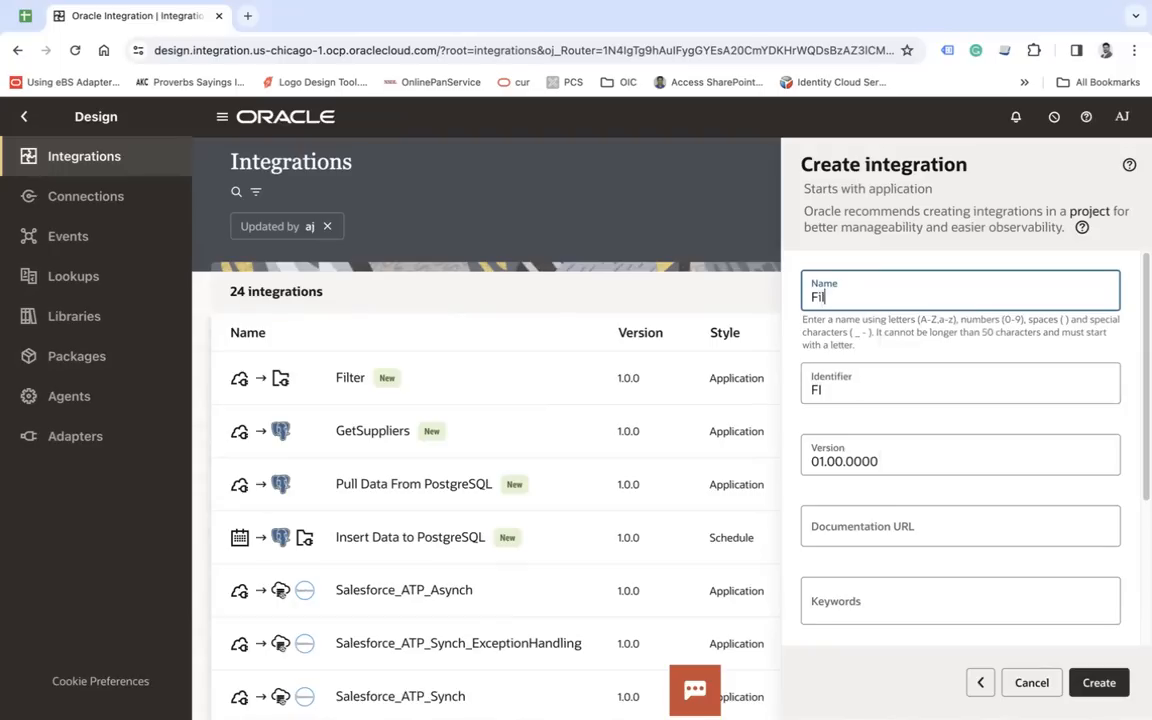
{"action": "type", "text": "ter Data From CSV"}
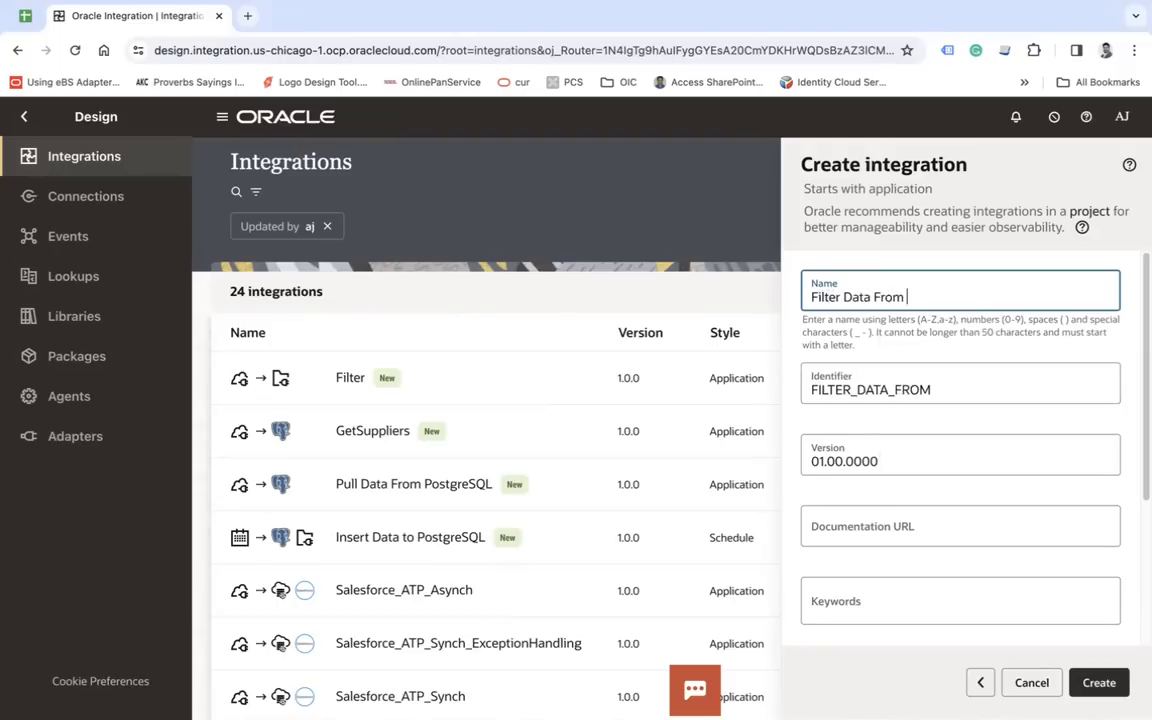
{"action": "left_click", "coordinate": [1115, 690]}
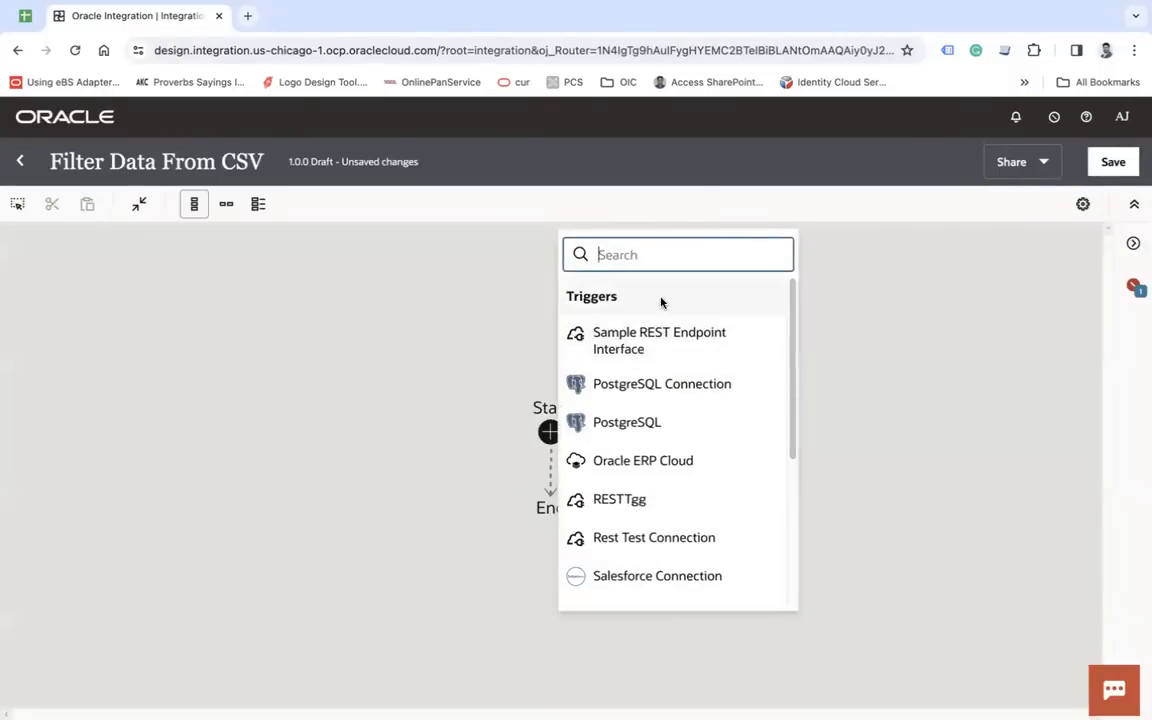
- Search the connections for rest, add a REST trigger, and name its endpoint FilterData
{"action": "type", "text": "rest"}
{"action": "left_click", "coordinate": [689, 545]}
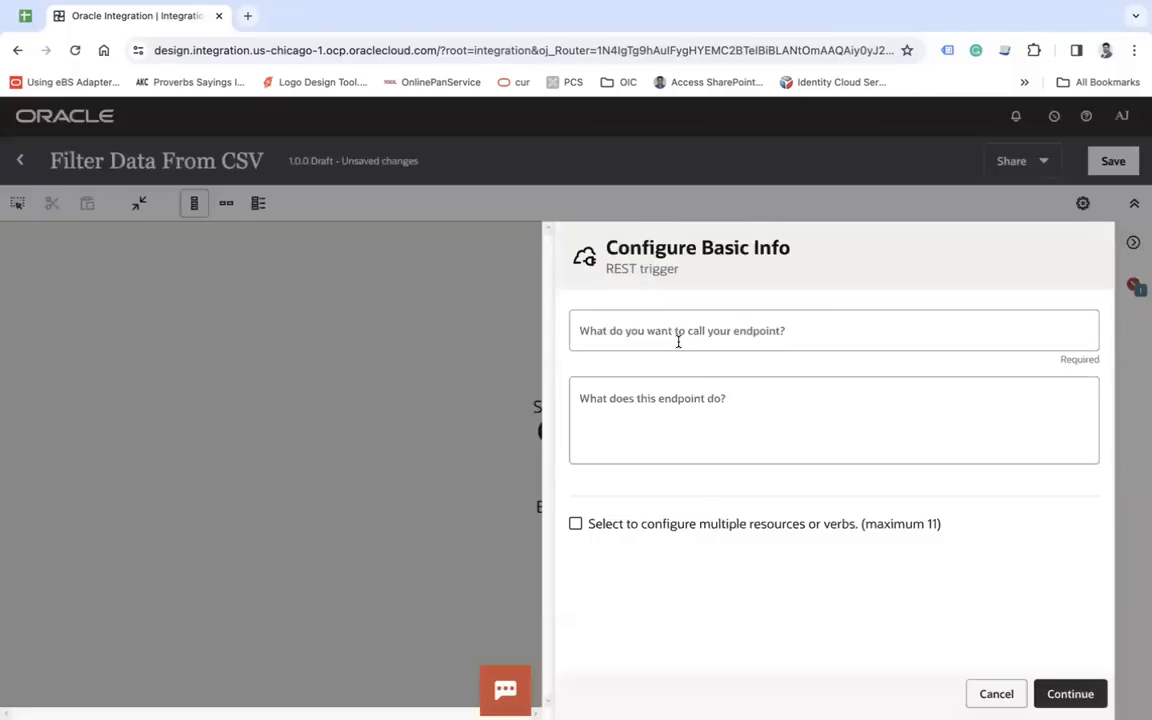
{"action": "left_click", "coordinate": [678, 342]}
{"action": "type", "text": "FilterData"}
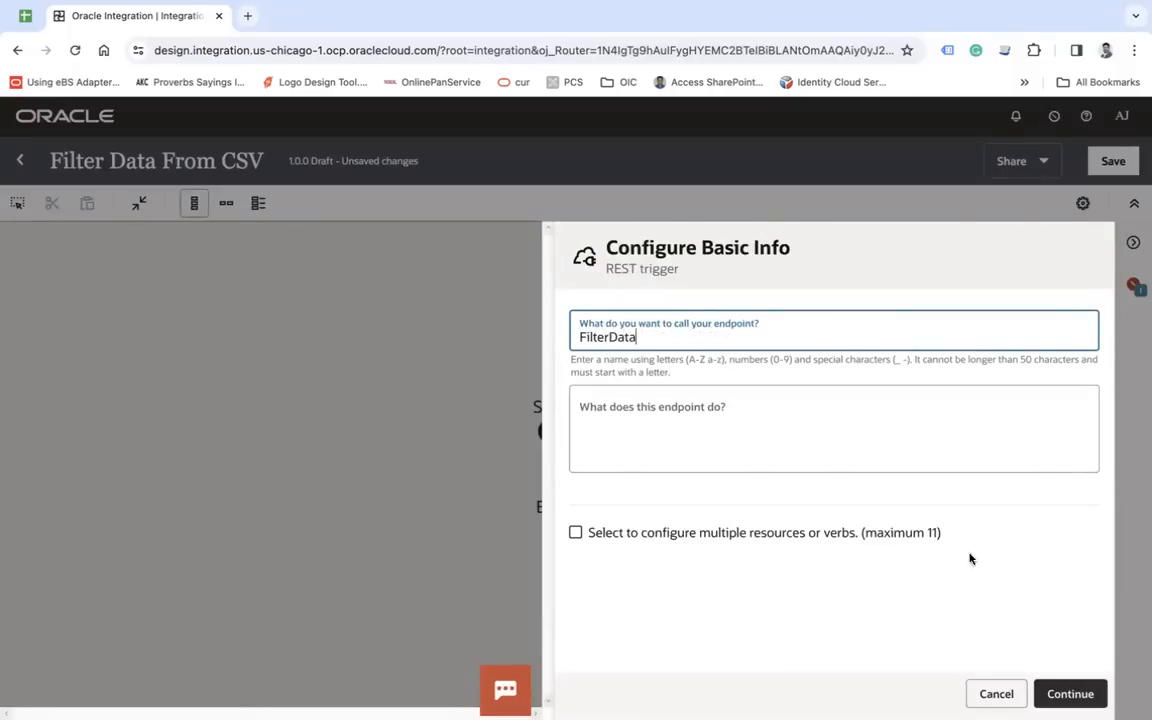
{"action": "left_click", "coordinate": [1088, 695]}
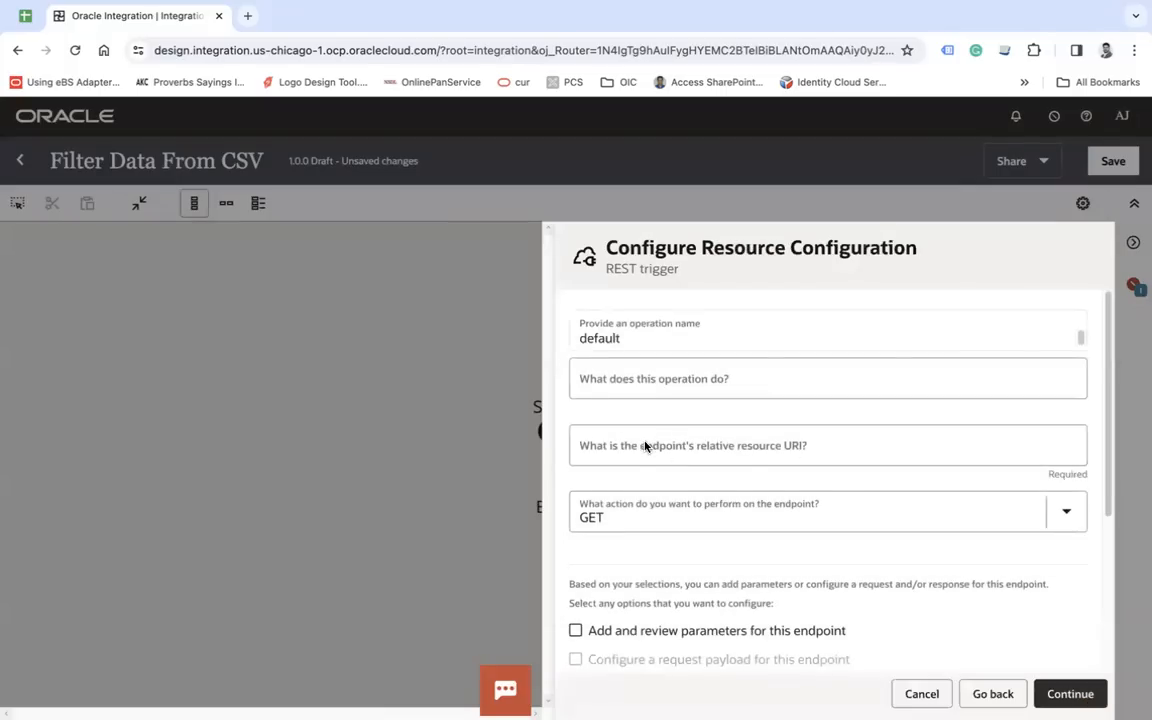
- Set the trigger's relative resource URI to /suppliers/{status} with the GET action and configure the endpoint to receive the response
{"action": "left_click", "coordinate": [645, 446]}
{"action": "type", "text": "/suppliers"}
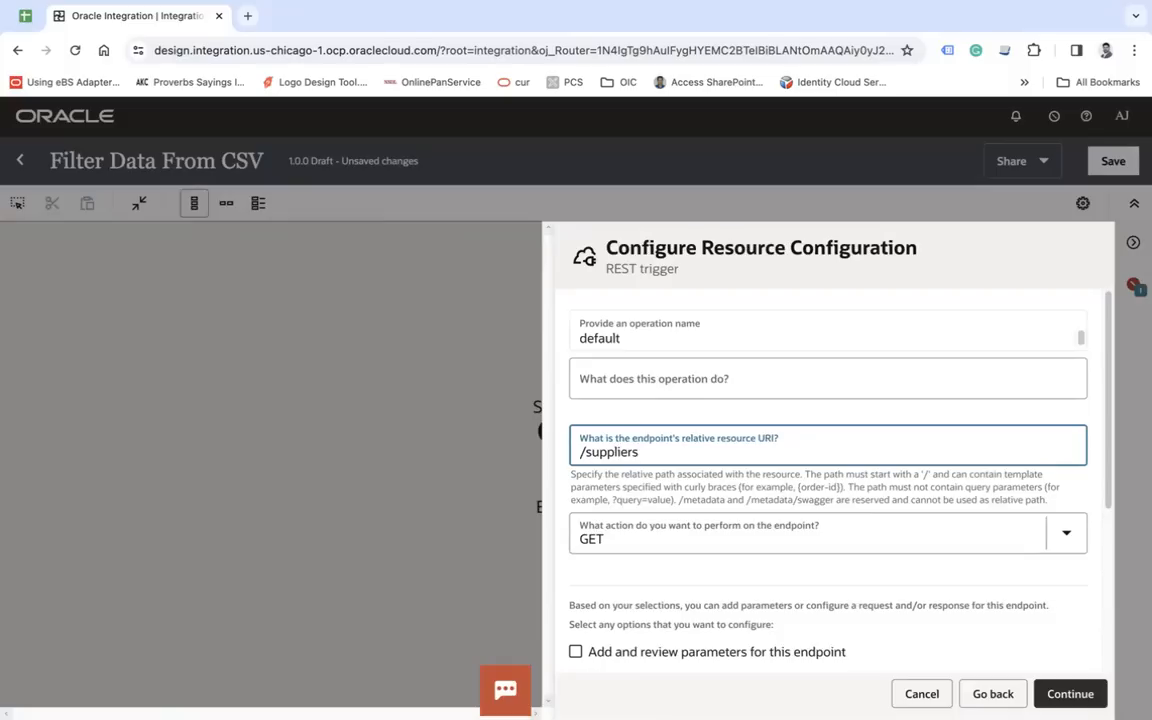
{"action": "type", "text": "/{status"}
{"action": "left_click", "coordinate": [652, 537]}
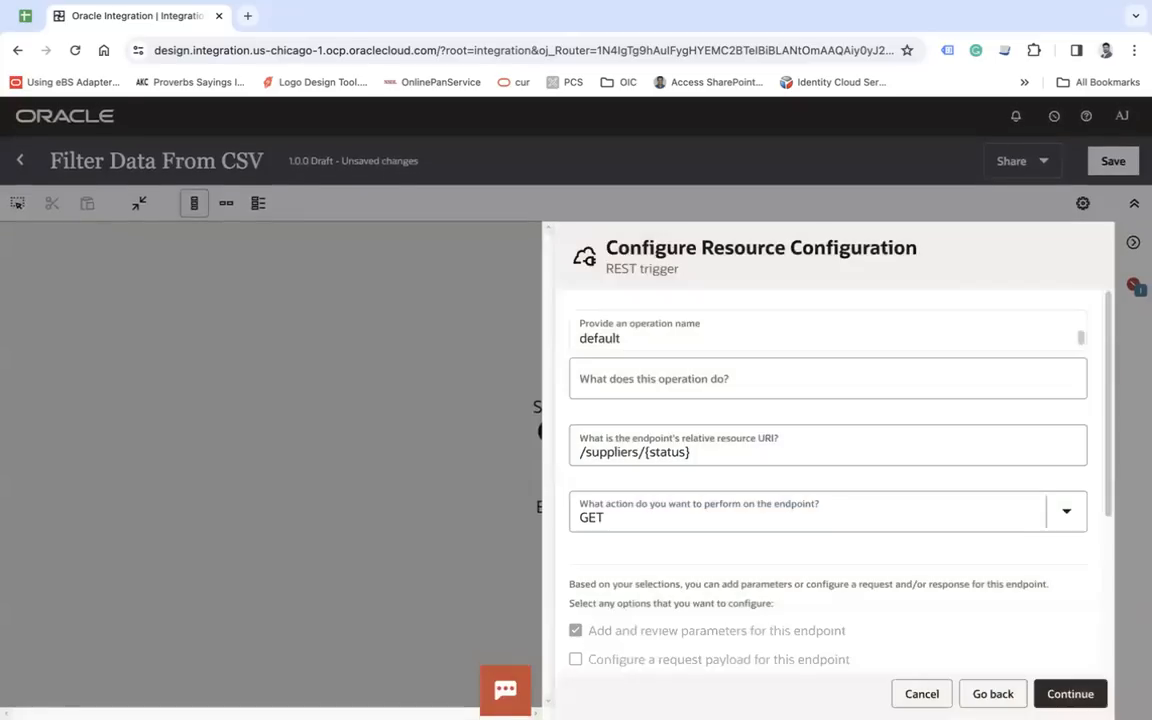
{"action": "scroll", "coordinate": [594, 437], "scroll_direction": "down", "scroll_amount": 5}
{"action": "left_click", "coordinate": [576, 430]}
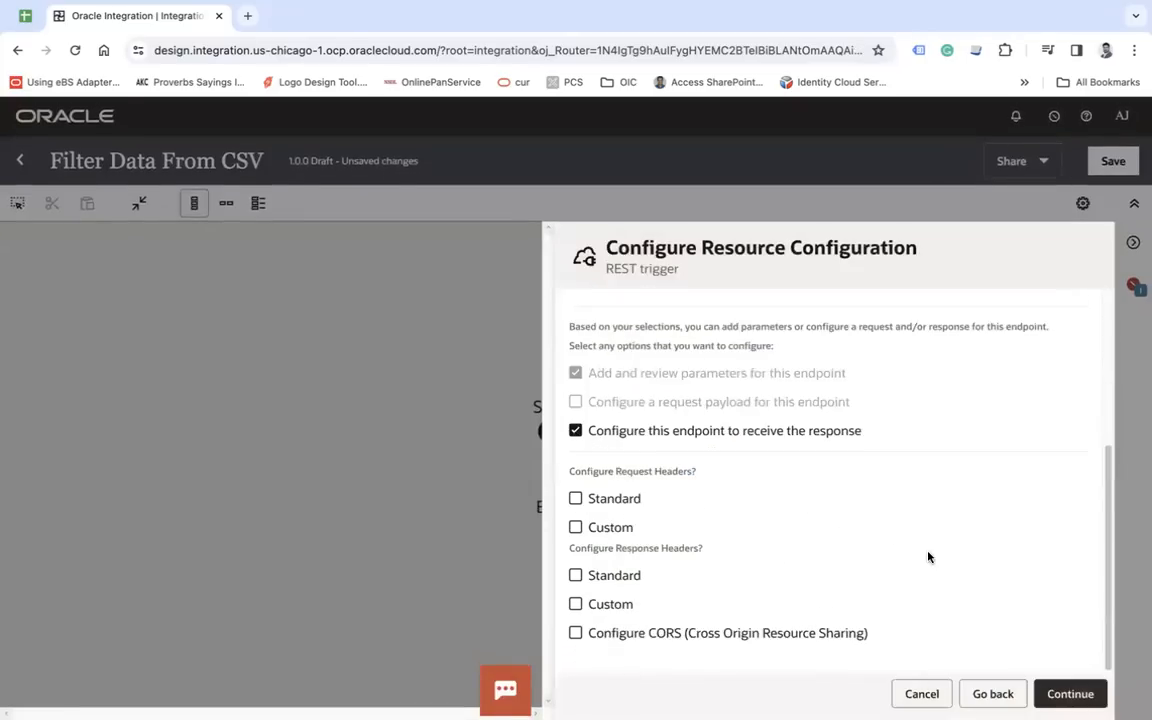
{"action": "left_click", "coordinate": [1068, 694]}
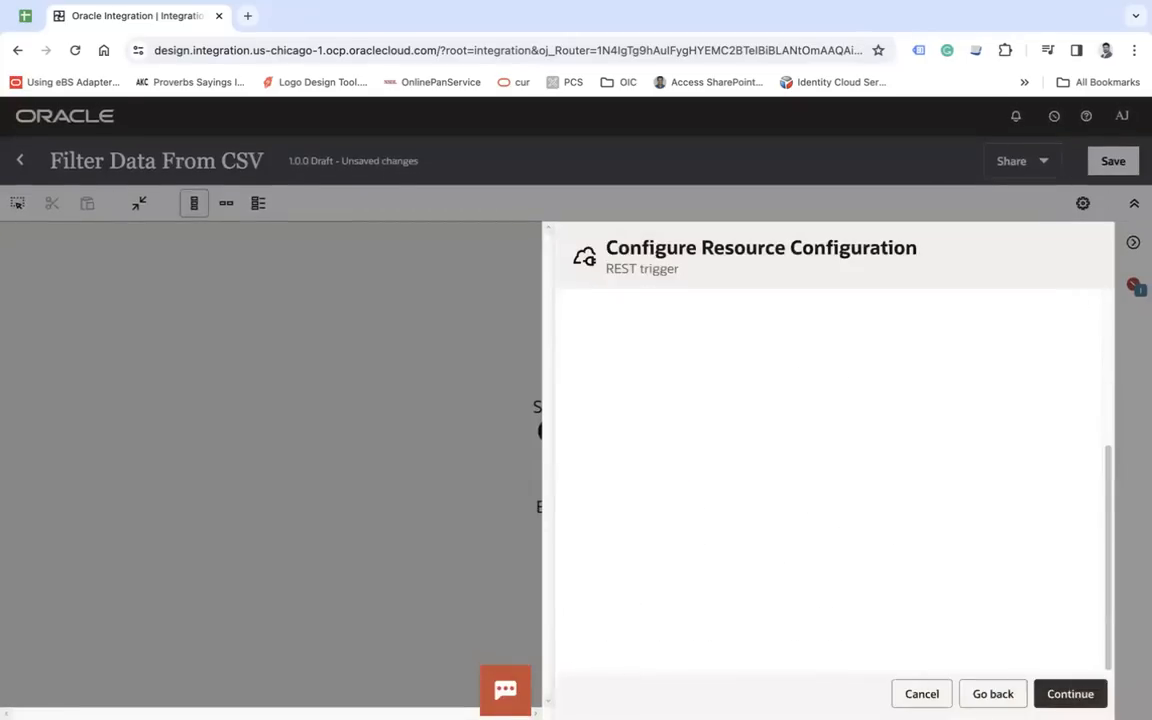
- Keep status as a string template parameter, choose JSON Sample as the response payload format, and open the inline sample editor
{"action": "scroll", "coordinate": [913, 538], "scroll_direction": "down", "scroll_amount": 3}
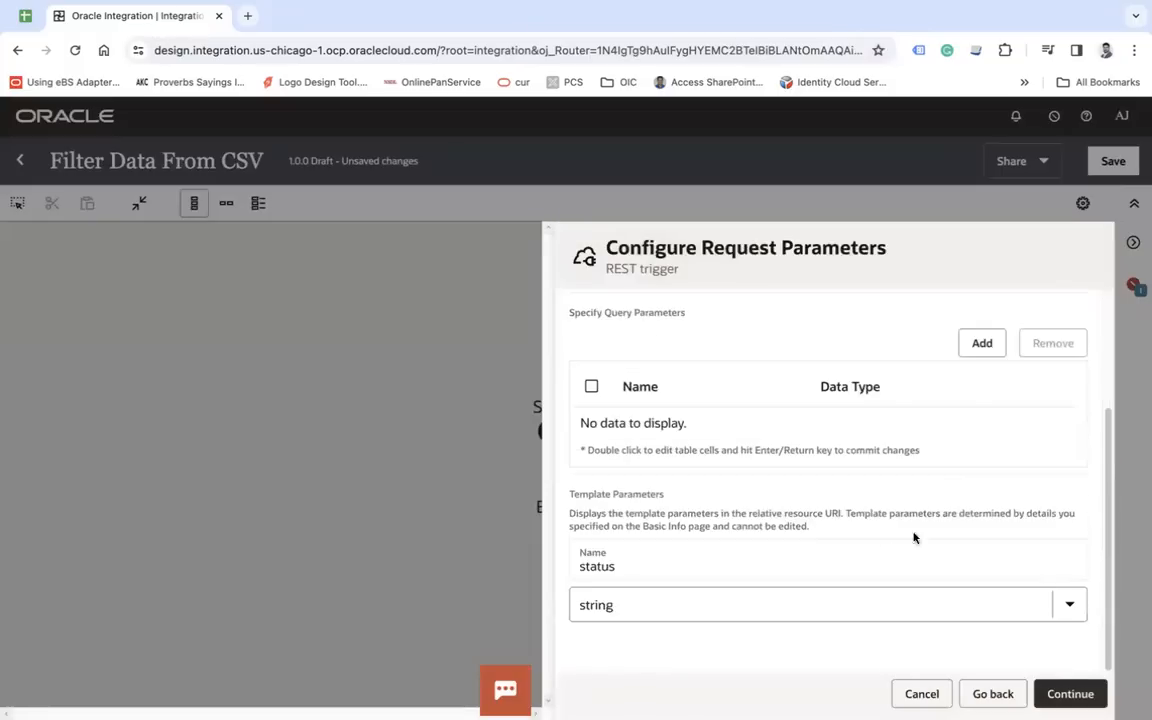
{"action": "left_click", "coordinate": [1072, 694]}
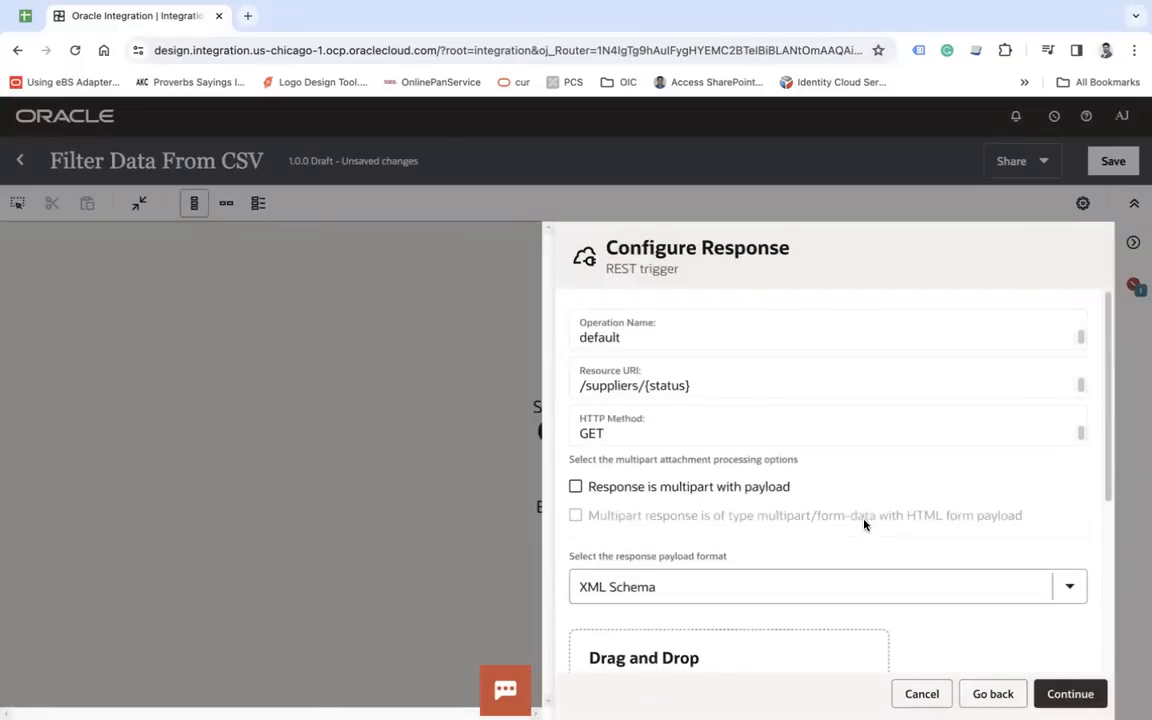
{"action": "left_click", "coordinate": [640, 587]}
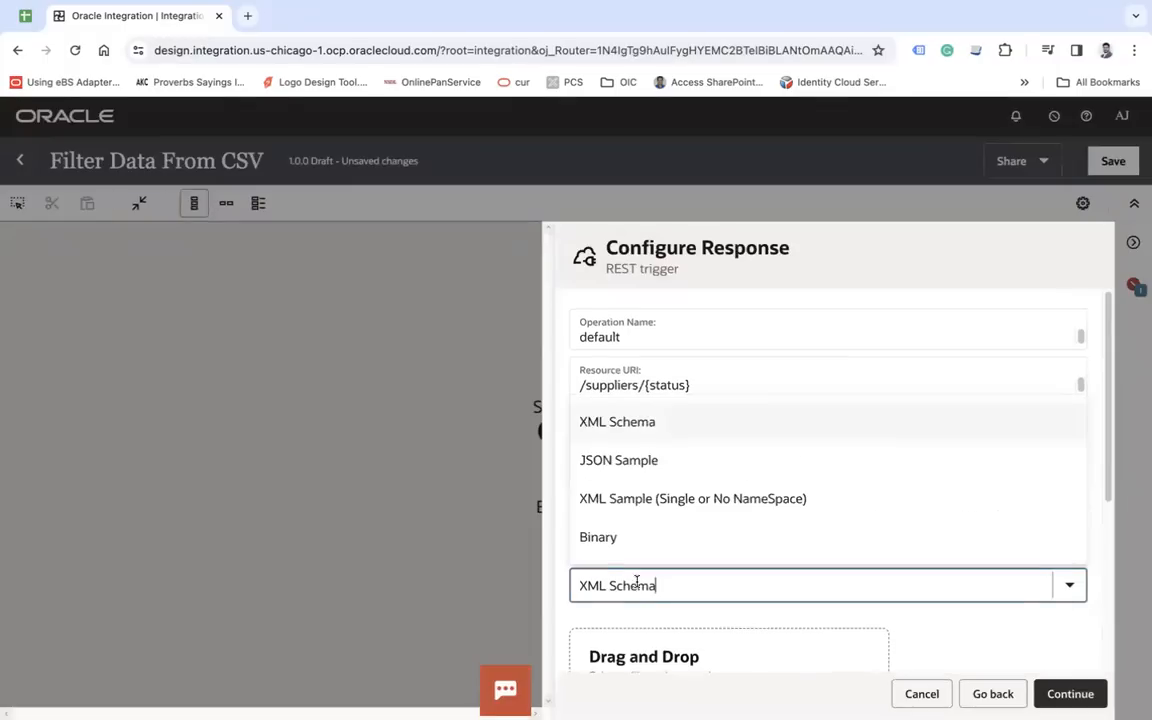
{"action": "left_click", "coordinate": [605, 462]}
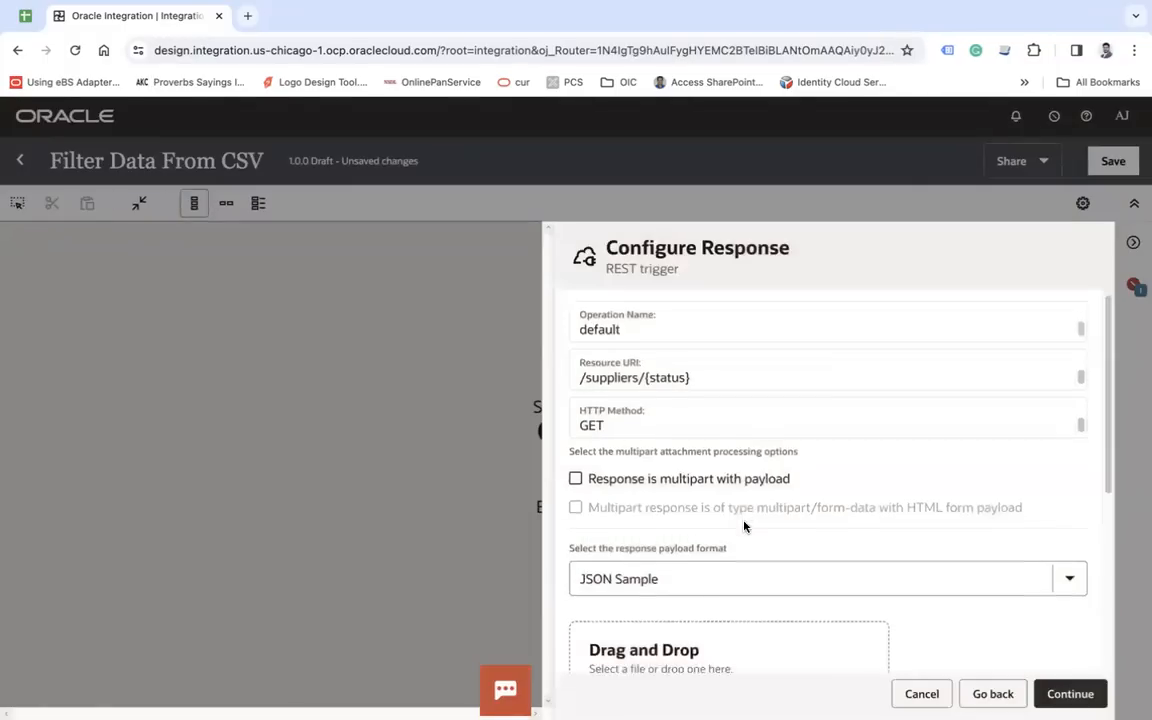
{"action": "scroll", "coordinate": [744, 527], "scroll_direction": "down", "scroll_amount": 3}
{"action": "left_click", "coordinate": [599, 462]}
{"action": "left_click", "coordinate": [683, 423]}
- Start the sample JSON as an object containing an empty "suppliers" array
{"action": "type", "text": "{"}
{"action": "key", "text": "Return"}
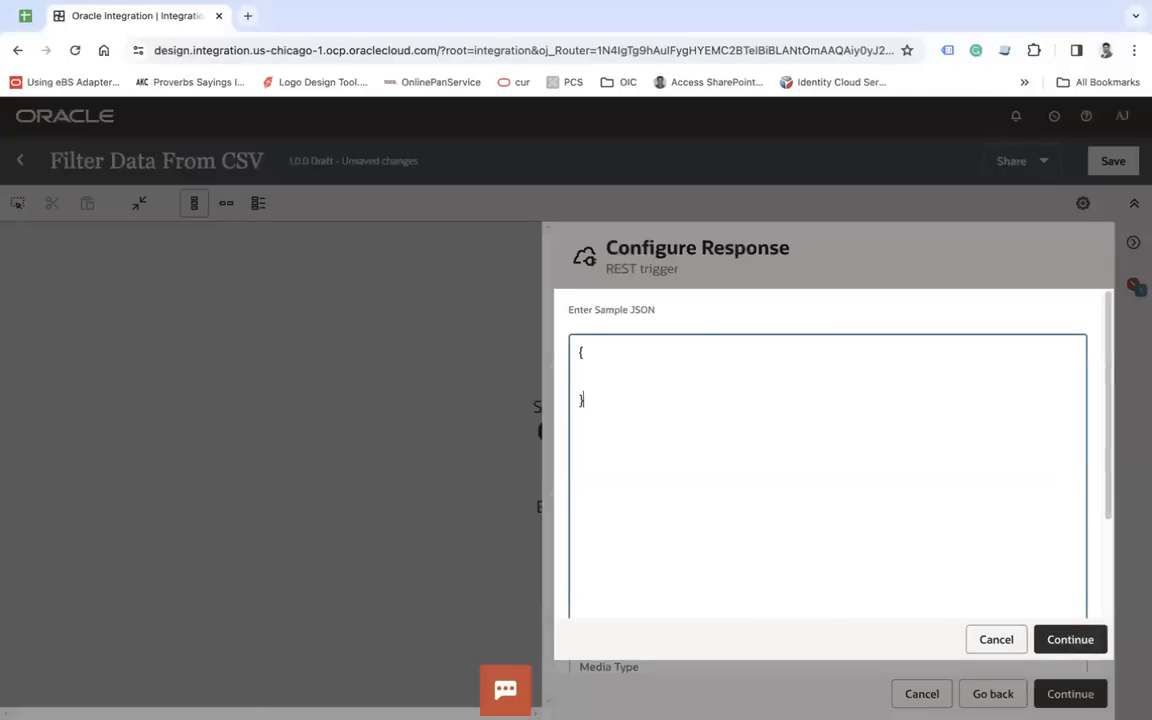
{"action": "type", "text": "\"suupp"}
{"action": "key", "text": "BackSpace"}
{"action": "type", "text": "ppliers\":{"}
{"action": "key", "text": "Return"}
{"action": "key", "text": "Return"}
{"action": "key", "text": "Return"}
{"action": "key", "text": "BackSpace"}
{"action": "type", "text": "["}
{"action": "key", "text": "Return"}
{"action": "key", "text": "Return"}
{"action": "key", "text": "Return"}
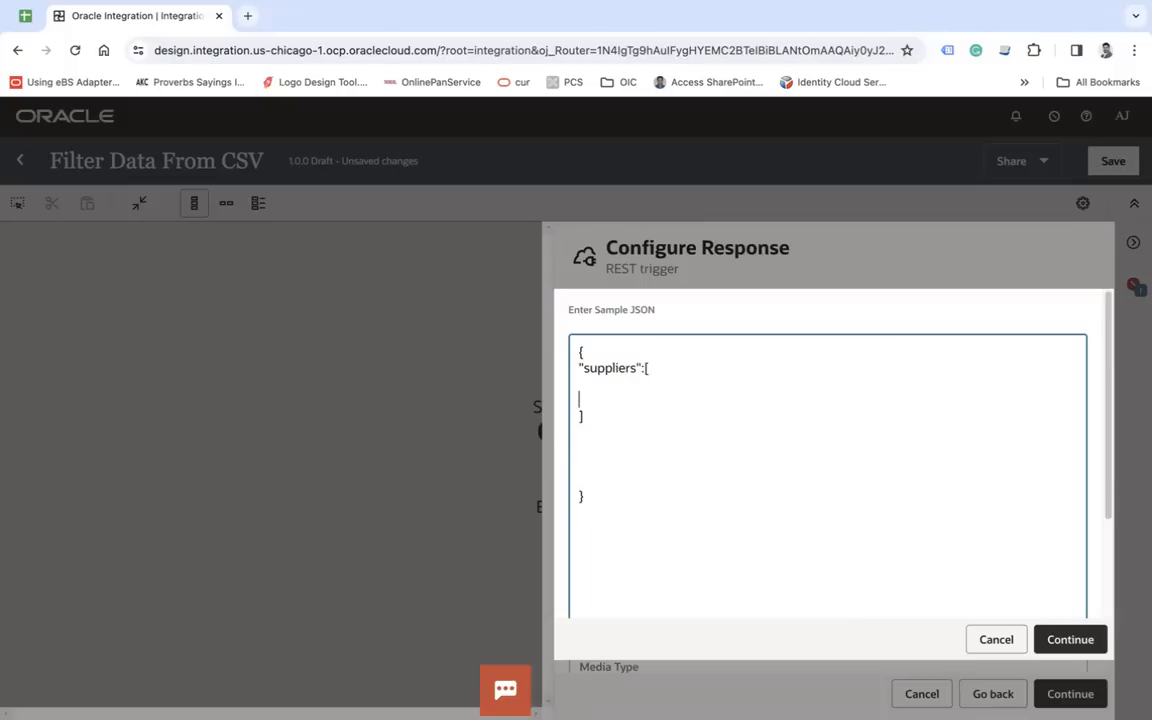
- Add an object to the suppliers array with empty string fields supplierid, name, status and taxpayercountry
{"action": "type", "text": "{"}
{"action": "key", "text": "Return"}
{"action": "key", "text": "Return"}
{"action": "type", "text": "\"supplierid"}
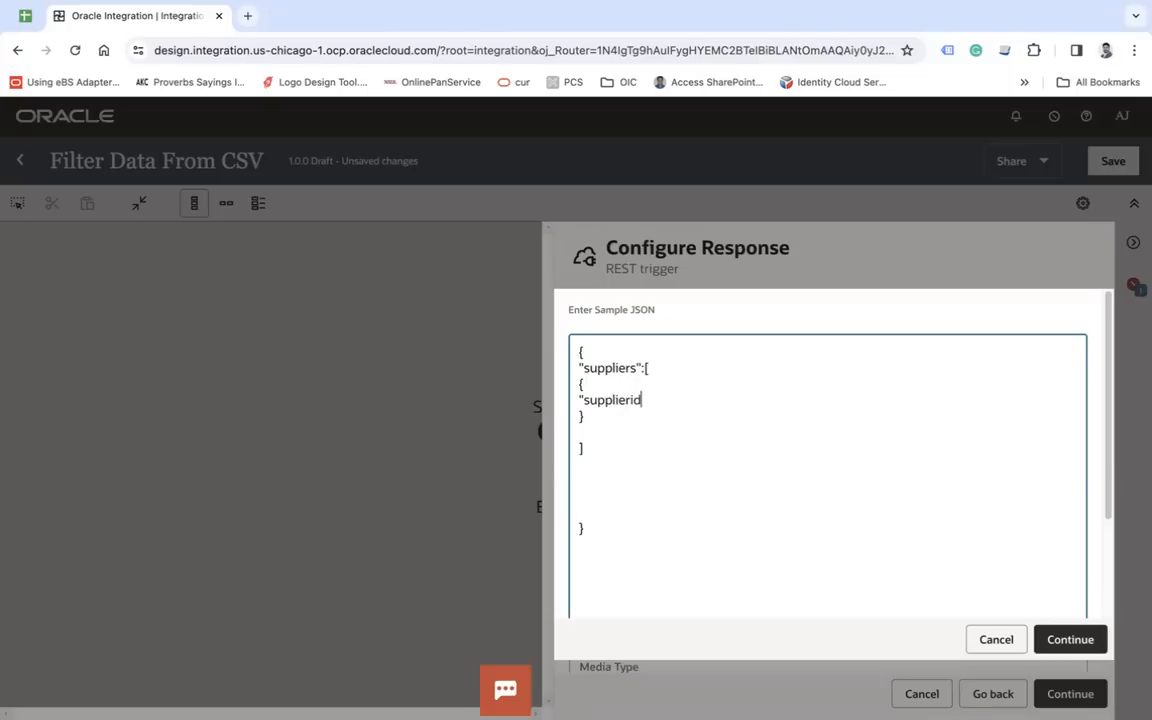
{"action": "type", "text": "\":\"\","}
{"action": "key", "text": "Return"}
{"action": "type", "text": "\"name\":\"\","}
{"action": "key", "text": "Return"}
{"action": "type", "text": "\"status"}
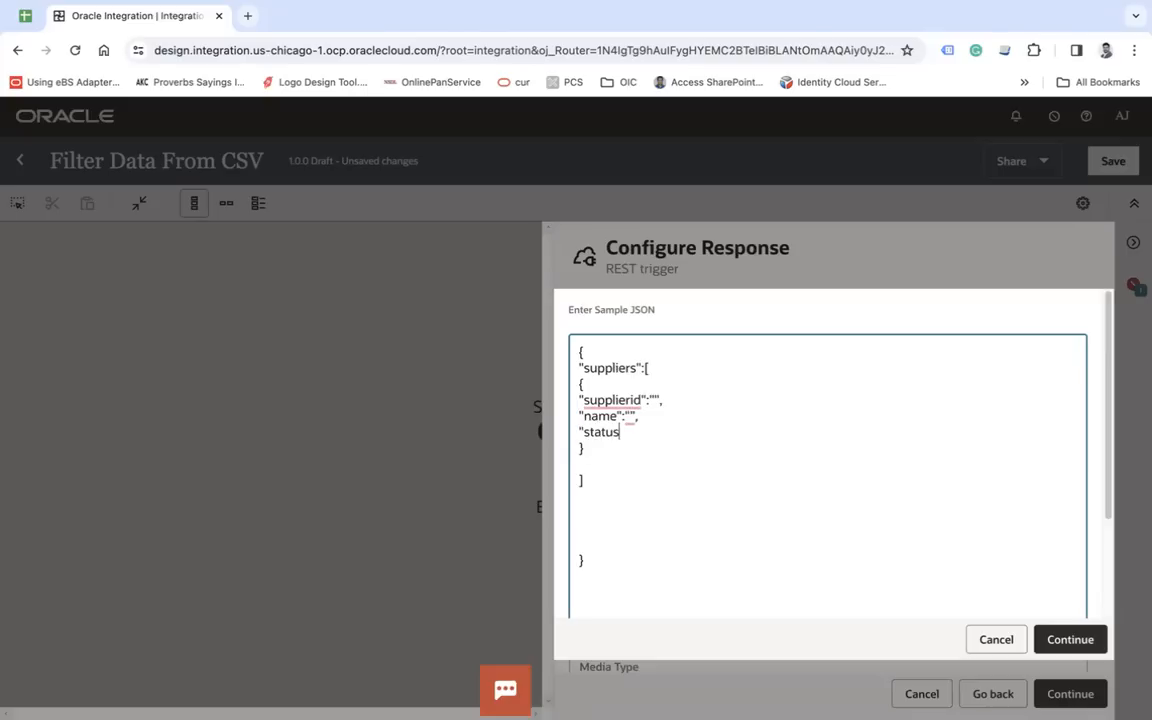
{"action": "type", "text": "\":\"\","}
{"action": "key", "text": "Return"}
{"action": "type", "text": "\"taxpayercountry\":\"\""}
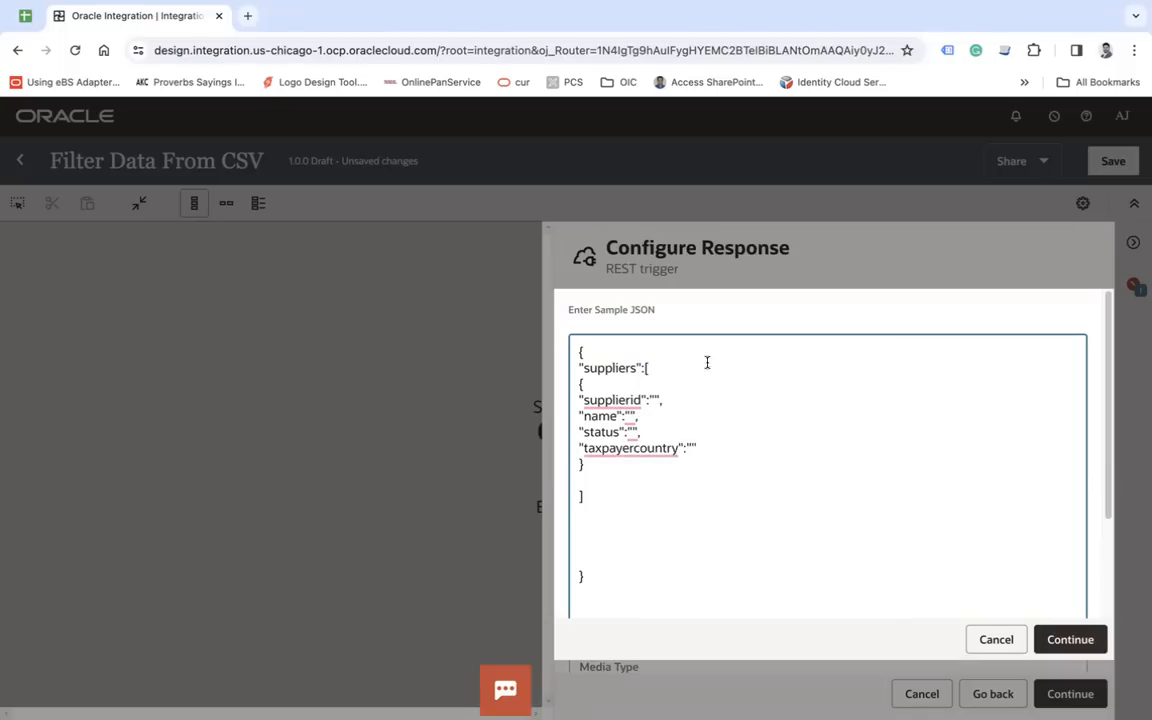
- Insert "count":1, above the suppliers array and submit the sample JSON
{"action": "left_click", "coordinate": [607, 355]}
{"action": "key", "text": "Return"}
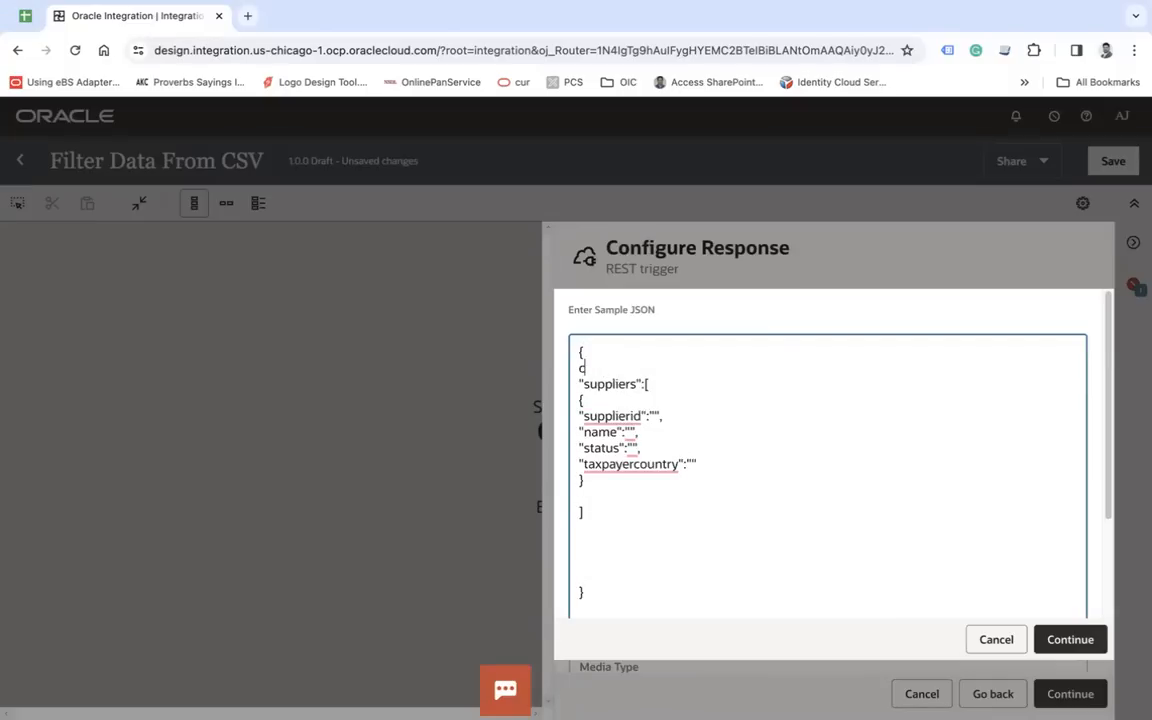
{"action": "type", "text": "\"coun"}
{"action": "left_click", "coordinate": [1062, 639]}
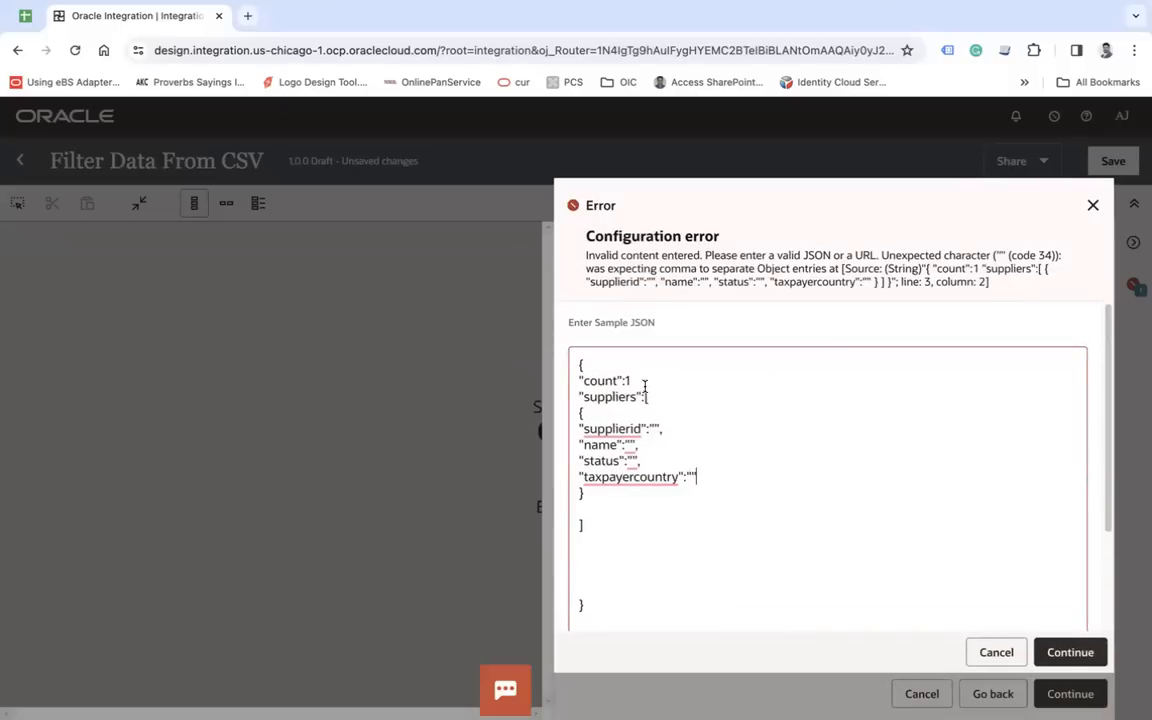
{"action": "left_click", "coordinate": [1060, 650]}
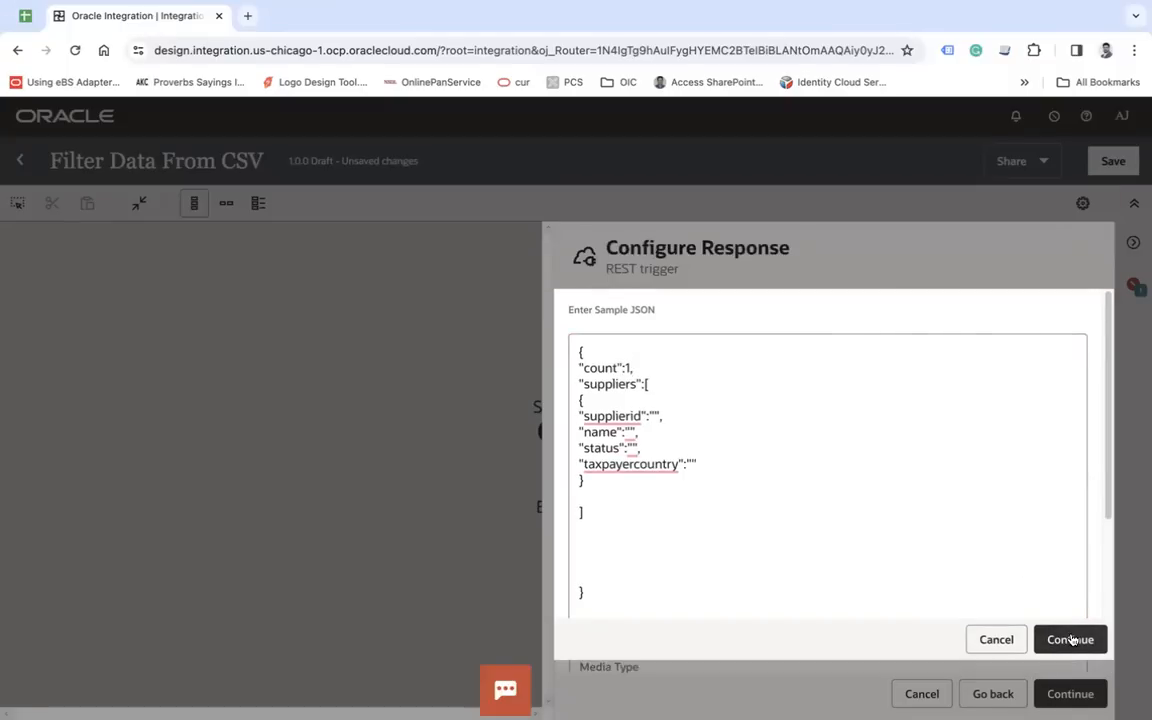
{"action": "left_click", "coordinate": [1071, 640]}
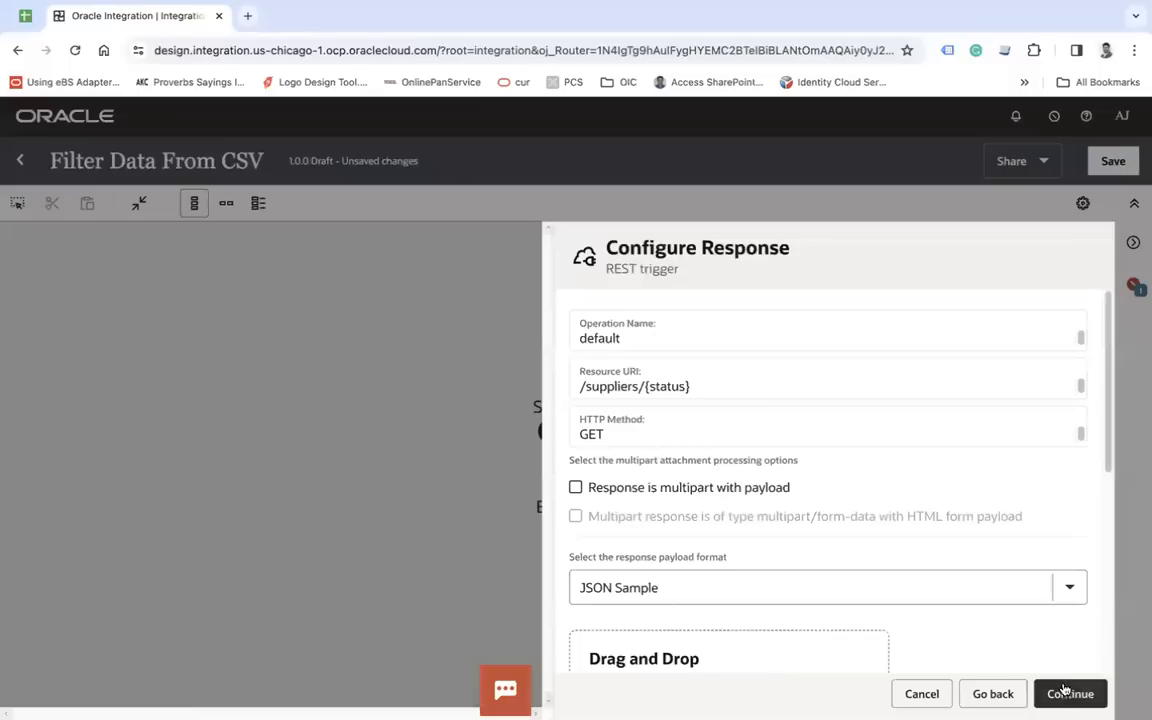
- Complete the REST trigger configuration and switch the integration canvas to the horizontal layout
{"action": "left_click", "coordinate": [1068, 692]}
{"action": "left_click", "coordinate": [578, 430]}
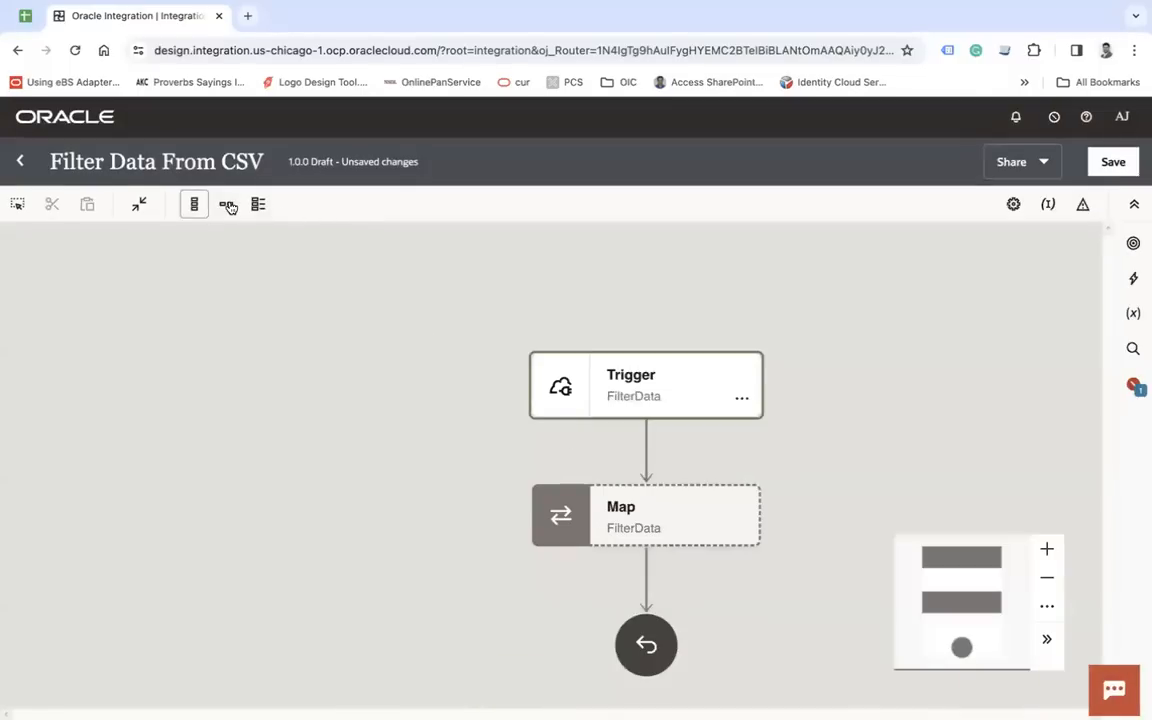
{"action": "left_click", "coordinate": [226, 204]}
{"action": "left_click_drag", "start_coordinate": [522, 393], "coordinate": [663, 525]}
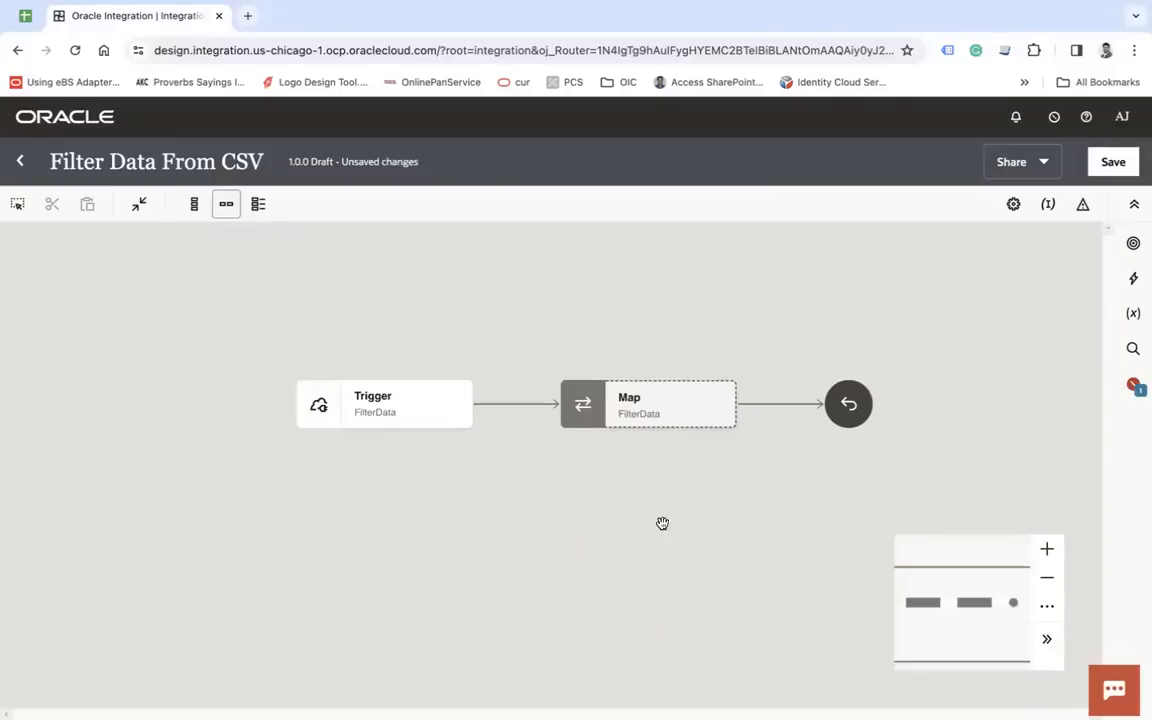
- Add an FTP Connection invoke between the trigger and the map, and name its endpoint for reading a file
{"action": "left_click", "coordinate": [518, 406]}
{"action": "type", "text": "tp"}
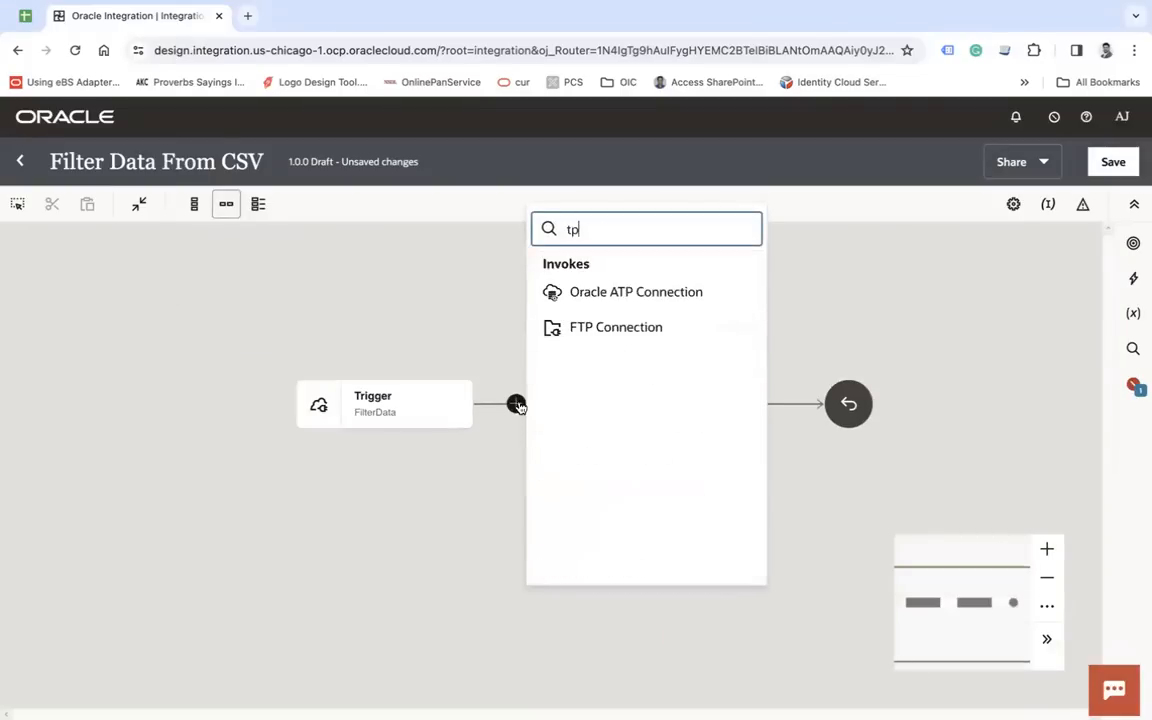
{"action": "left_click", "coordinate": [642, 329]}
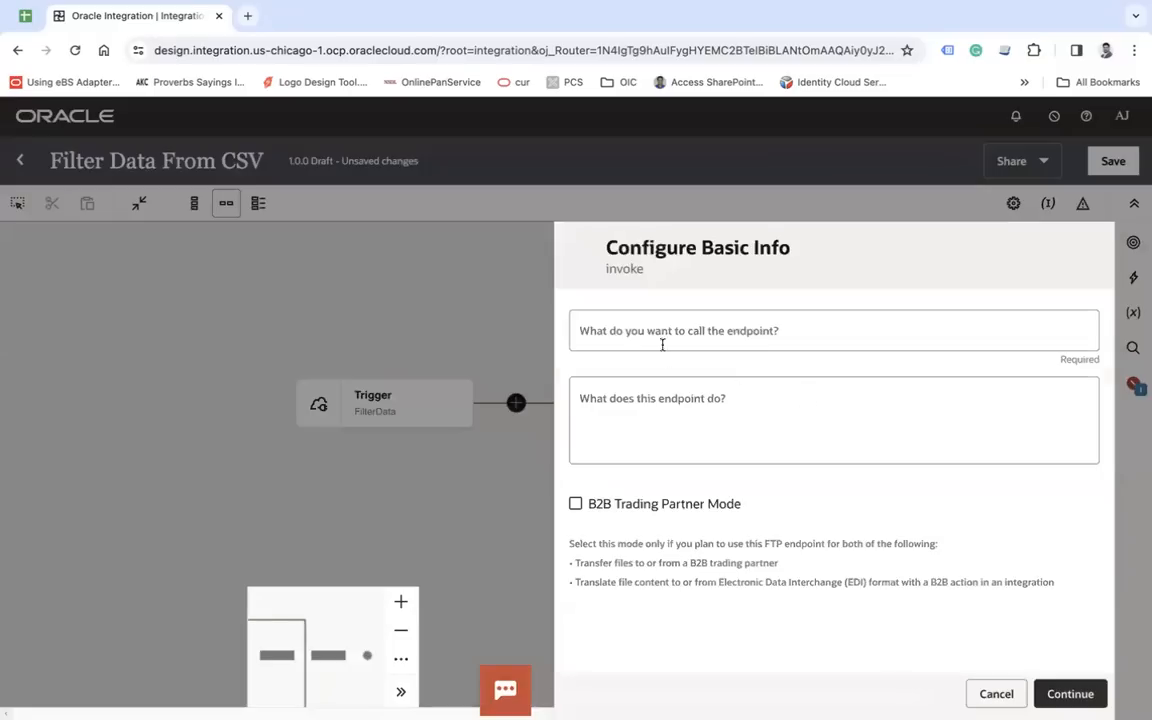
{"action": "left_click", "coordinate": [662, 344]}
{"action": "type", "text": "ReadFile"}
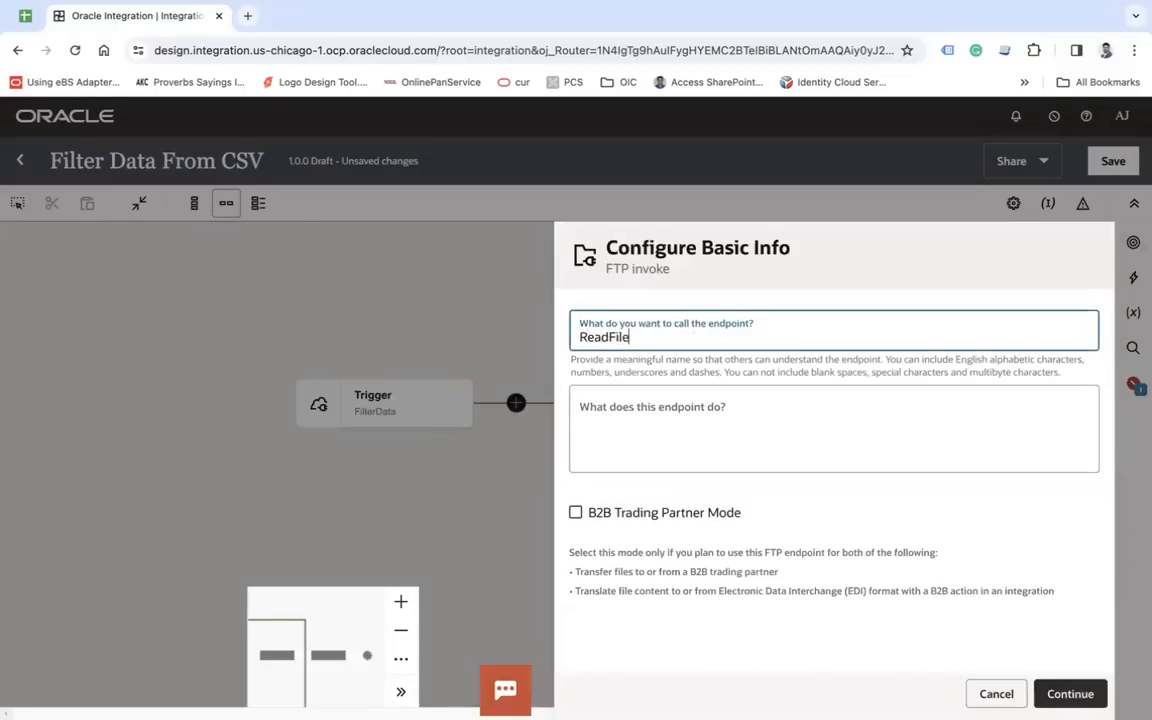
{"action": "left_click", "coordinate": [1067, 692]}
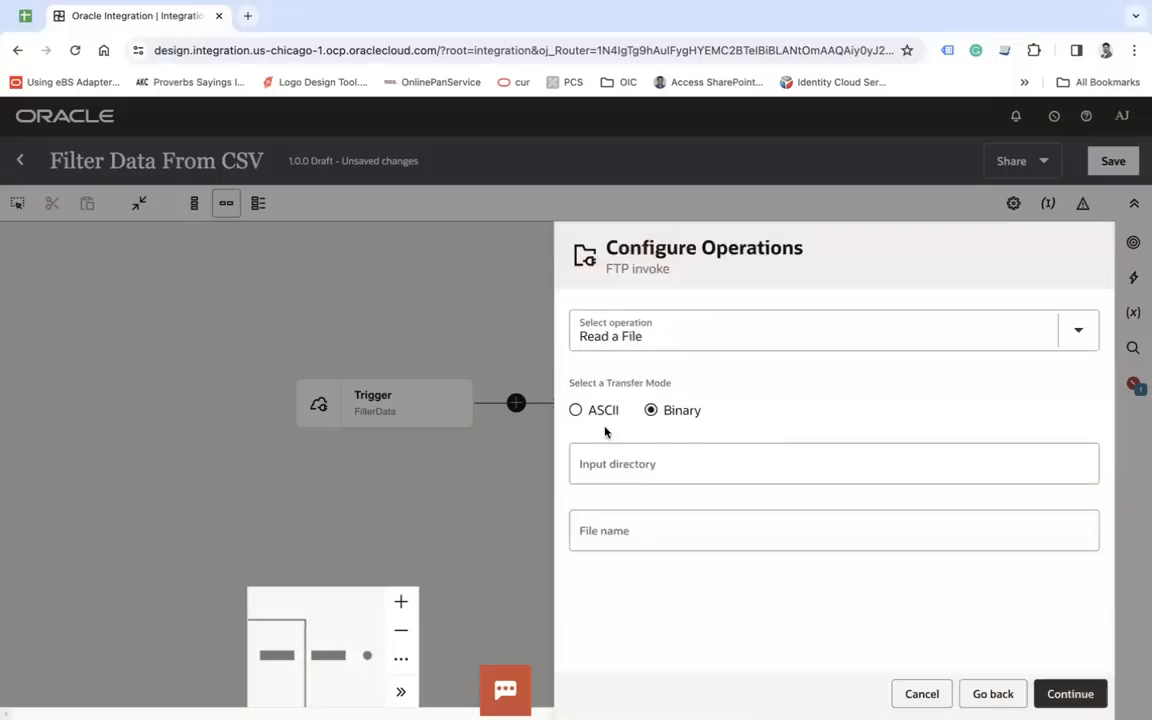
- Configure the Read a File operation in ASCII mode with input directory /home/users/aj/supplier and file name Supplier.csv
{"action": "left_click", "coordinate": [576, 416]}
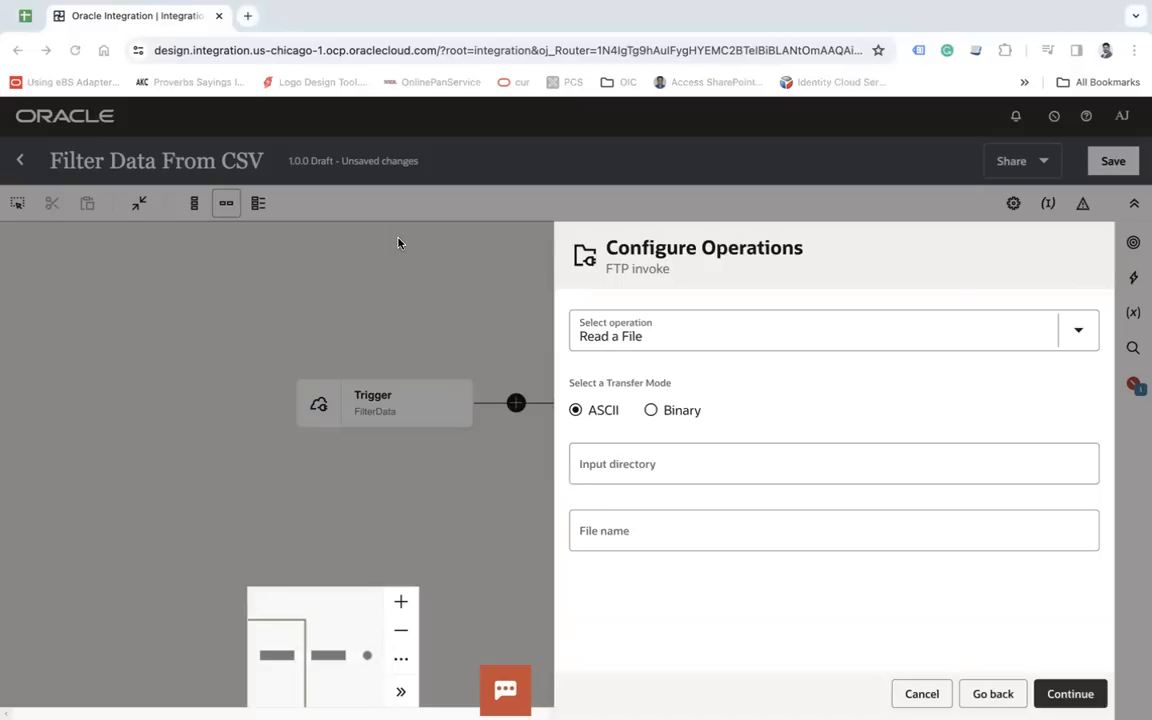
{"action": "left_click", "coordinate": [705, 455]}
{"action": "type", "text": "/home/users/aj/supplier"}
{"action": "key", "text": "Tab"}
{"action": "type", "text": "Supplier"}
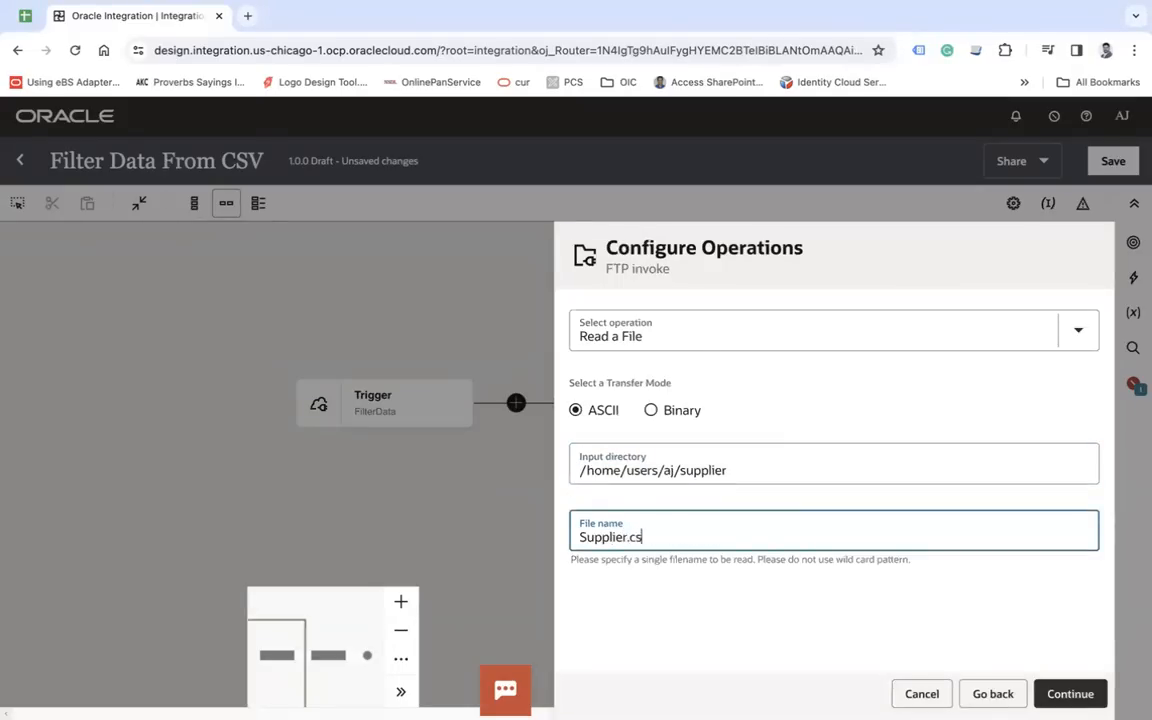
{"action": "left_click", "coordinate": [1067, 690]}
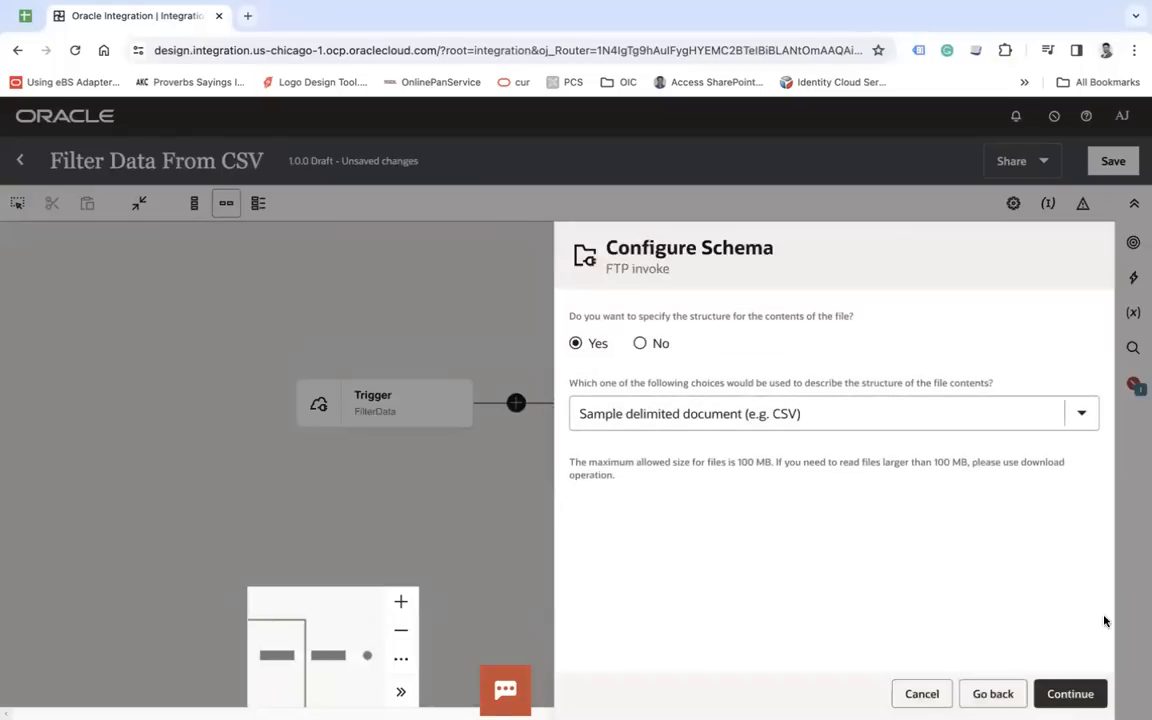
- Define the file structure from the sample delimited document Supplier.csv, with record name Data and recordset name DataSet
{"action": "left_click", "coordinate": [1072, 694]}
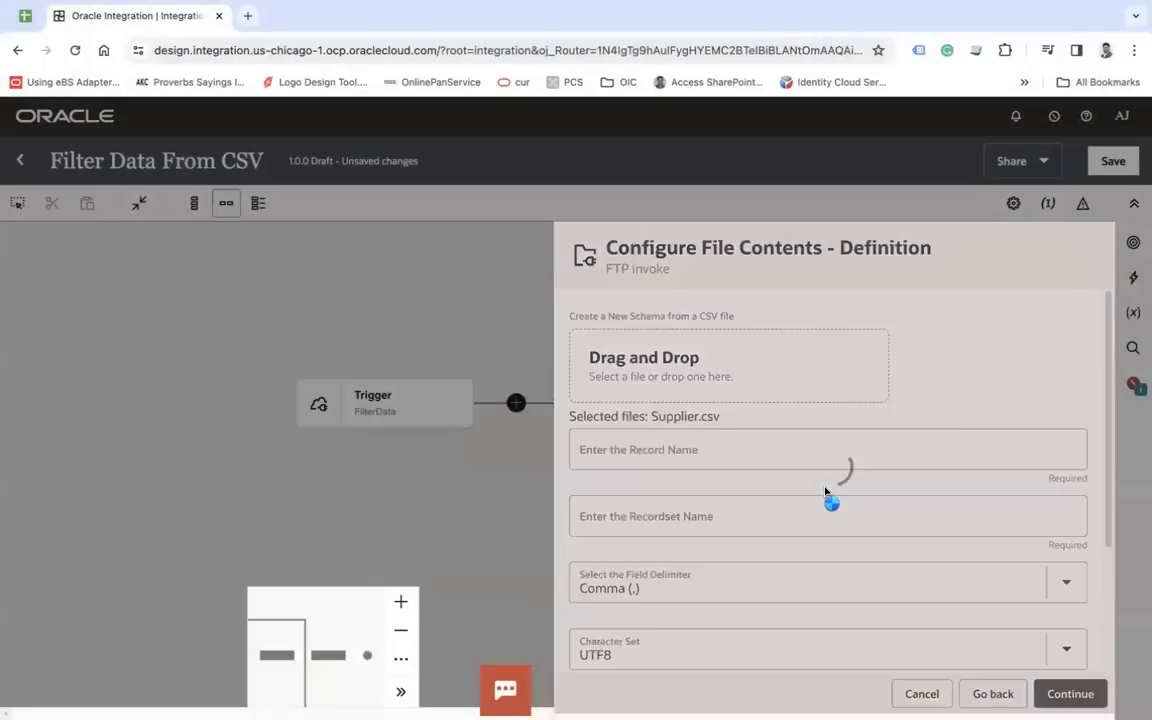
{"action": "left_click", "coordinate": [661, 477]}
{"action": "type", "text": "Data"}
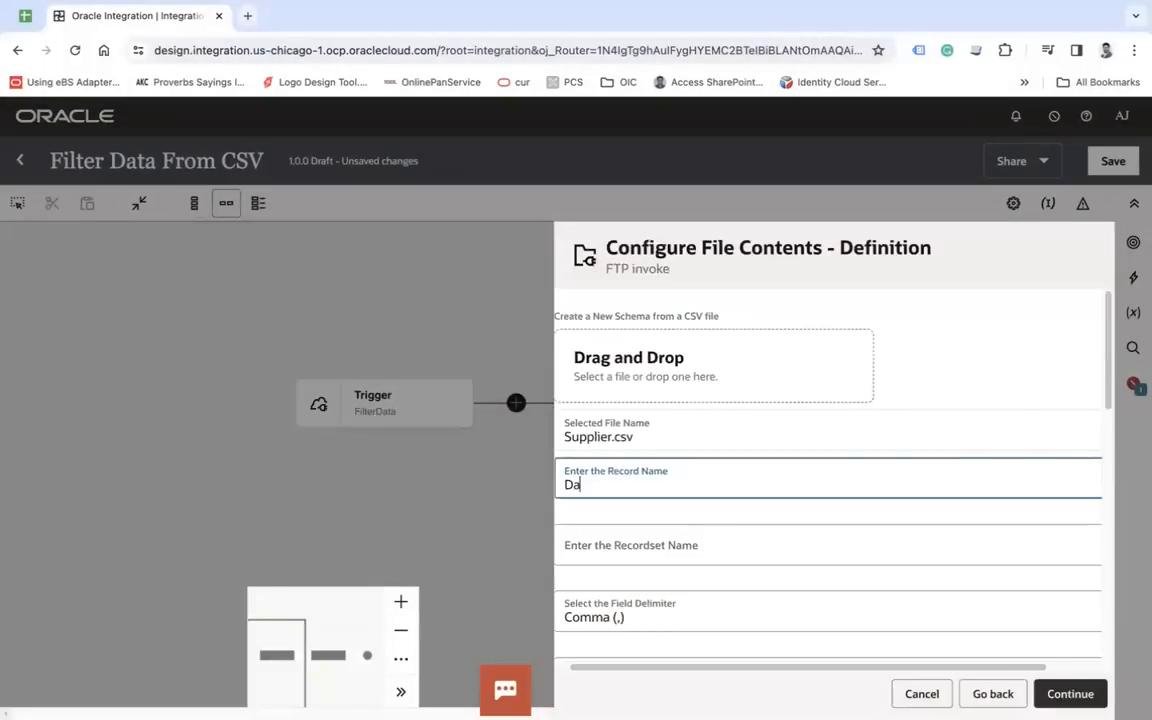
{"action": "key", "text": "Tab"}
{"action": "type", "text": "DataSet"}
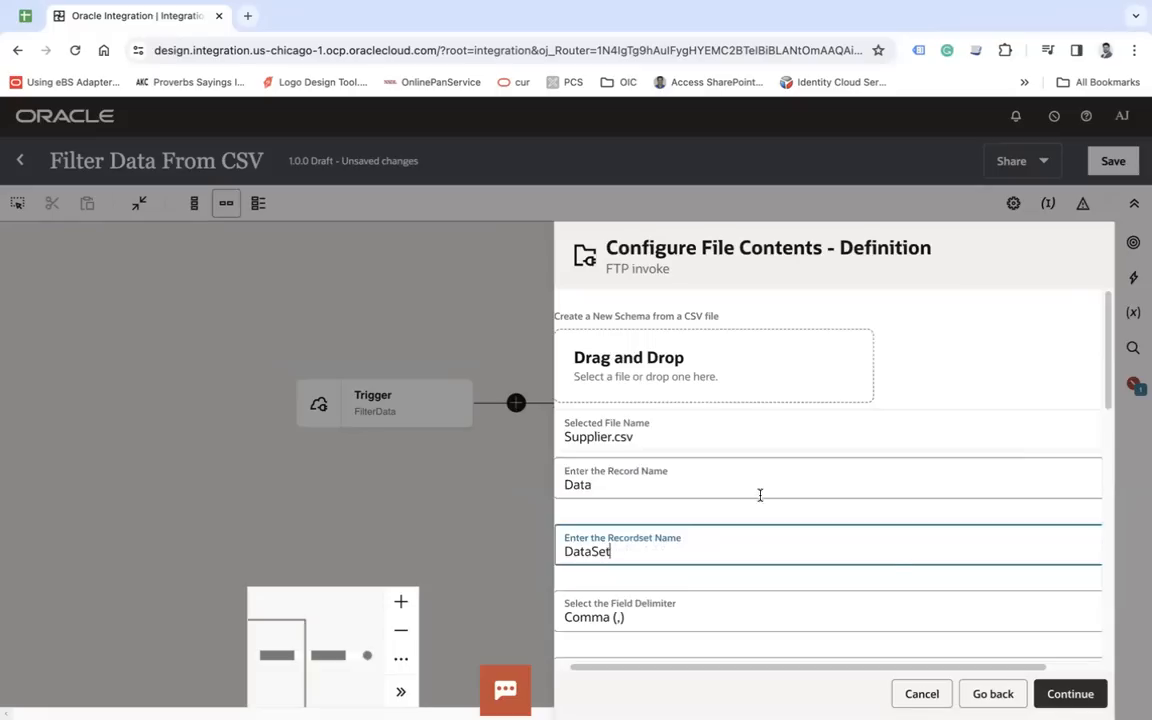
{"action": "scroll", "coordinate": [892, 558], "scroll_direction": "down", "scroll_amount": 10}
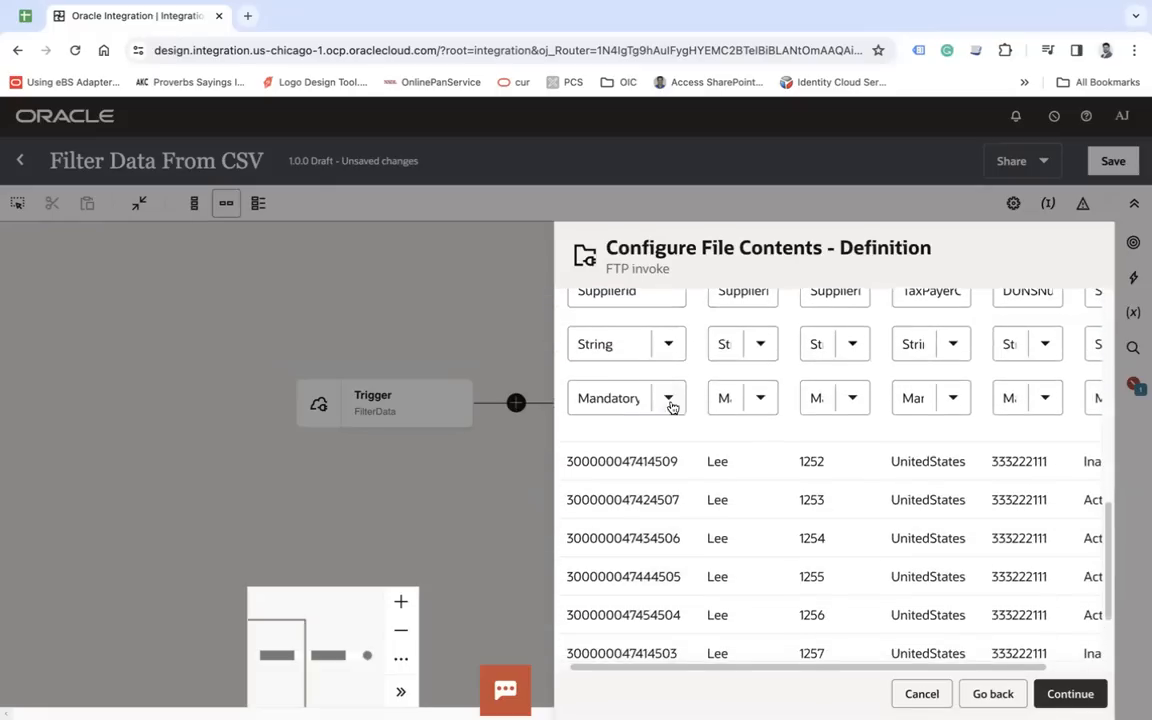
- Check the data type and mandatory settings of the CSV columns, accept the file definition and finish the FTP invoke
{"action": "left_click", "coordinate": [681, 404]}
{"action": "left_click", "coordinate": [681, 404]}
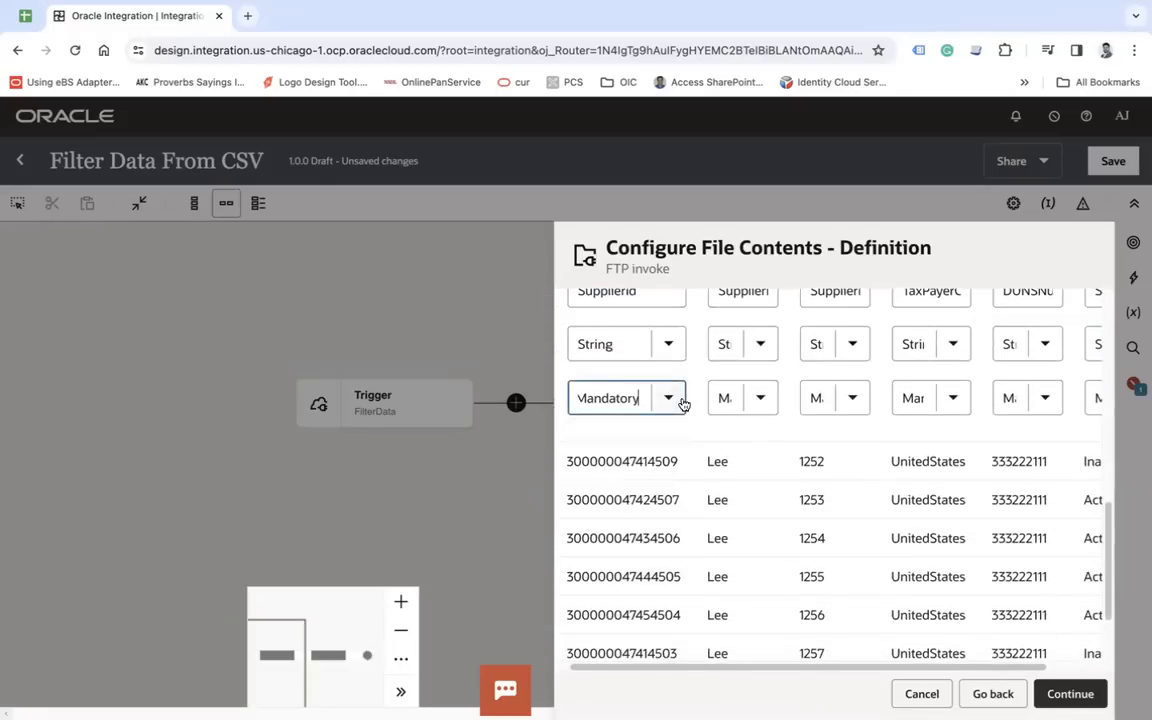
{"action": "scroll", "coordinate": [815, 429], "scroll_direction": "up", "scroll_amount": 3}
{"action": "scroll", "coordinate": [954, 538], "scroll_direction": "down", "scroll_amount": 4}
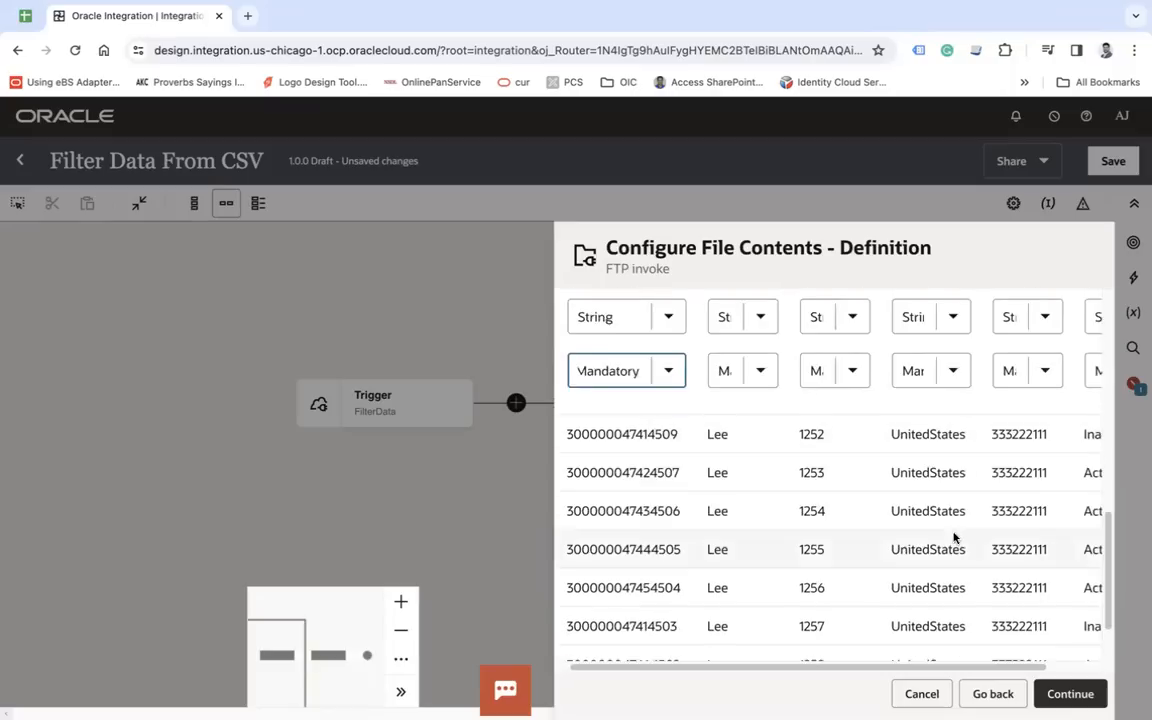
{"action": "left_click", "coordinate": [1052, 690]}
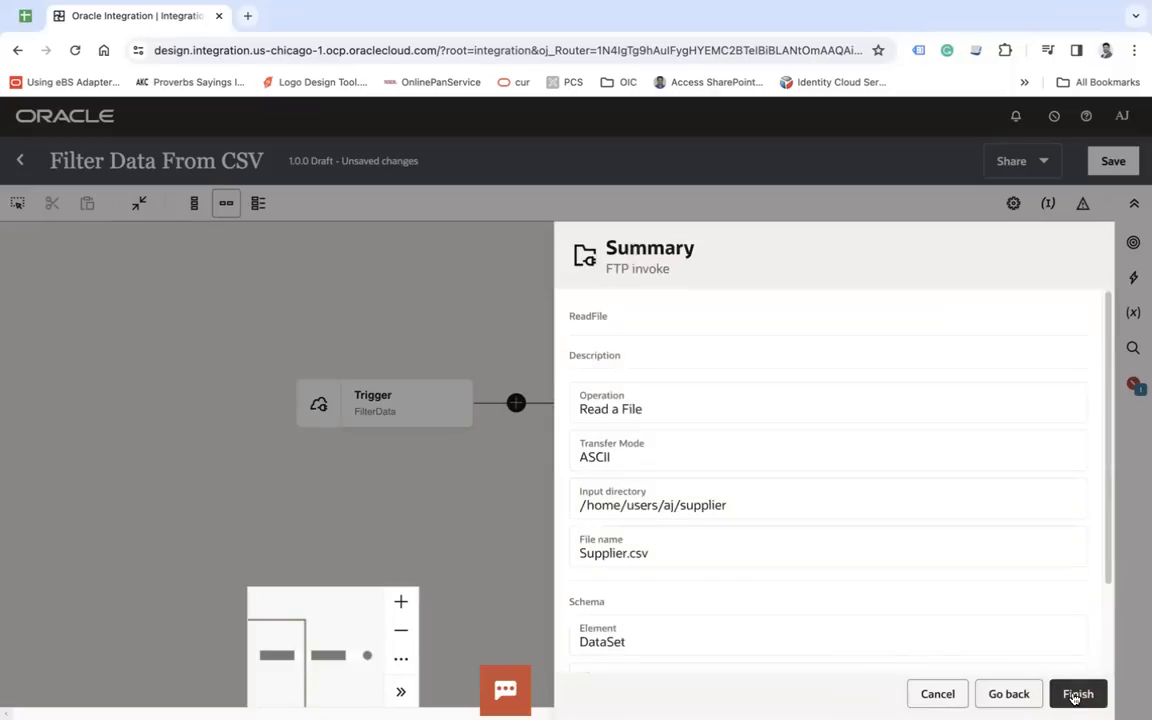
{"action": "left_click", "coordinate": [1077, 694]}
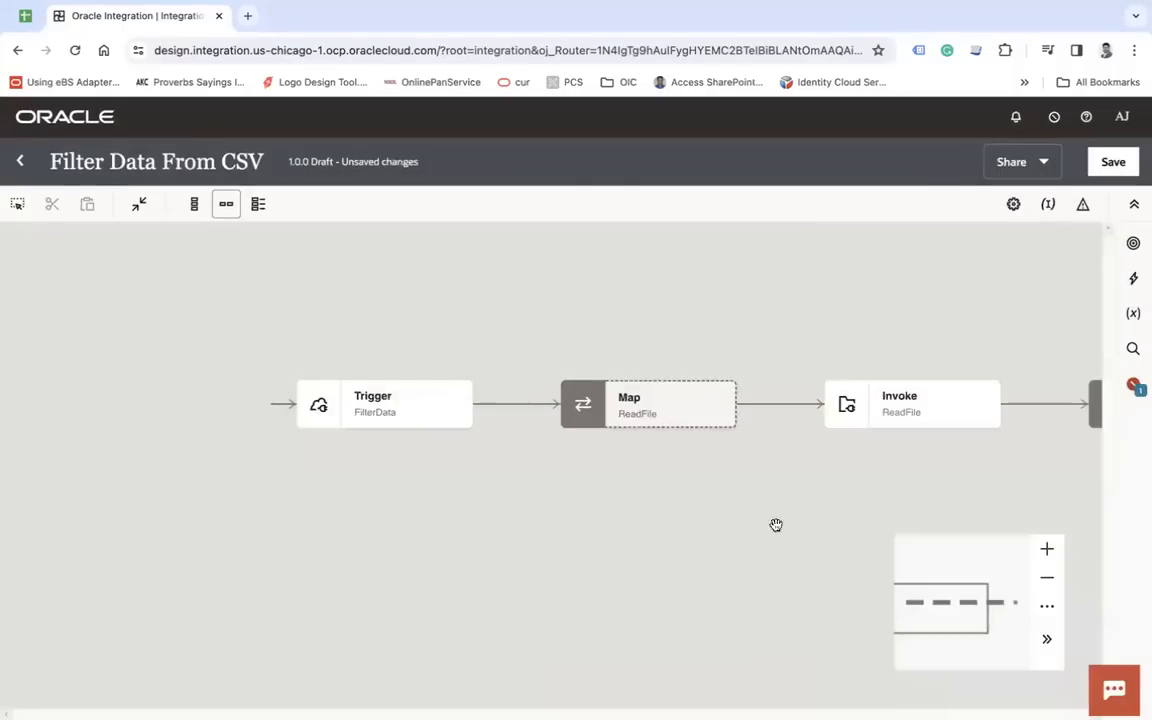
- Open the response map to FilterData and expand the target Response Wrapper and the source ReadFile Response down to the Data fields
{"action": "left_click", "coordinate": [195, 206]}
{"action": "left_click", "coordinate": [226, 204]}
{"action": "left_click_drag", "start_coordinate": [766, 499], "coordinate": [438, 499]}
{"action": "double_click", "coordinate": [788, 419]}
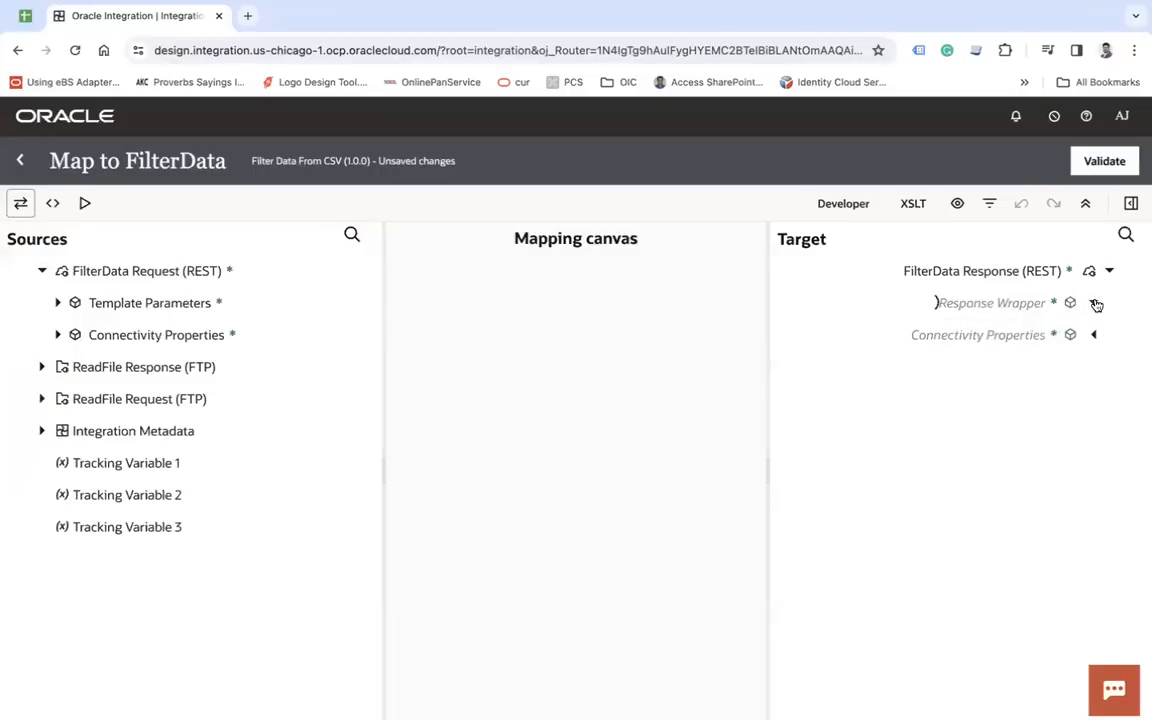
{"action": "left_click", "coordinate": [1095, 303]}
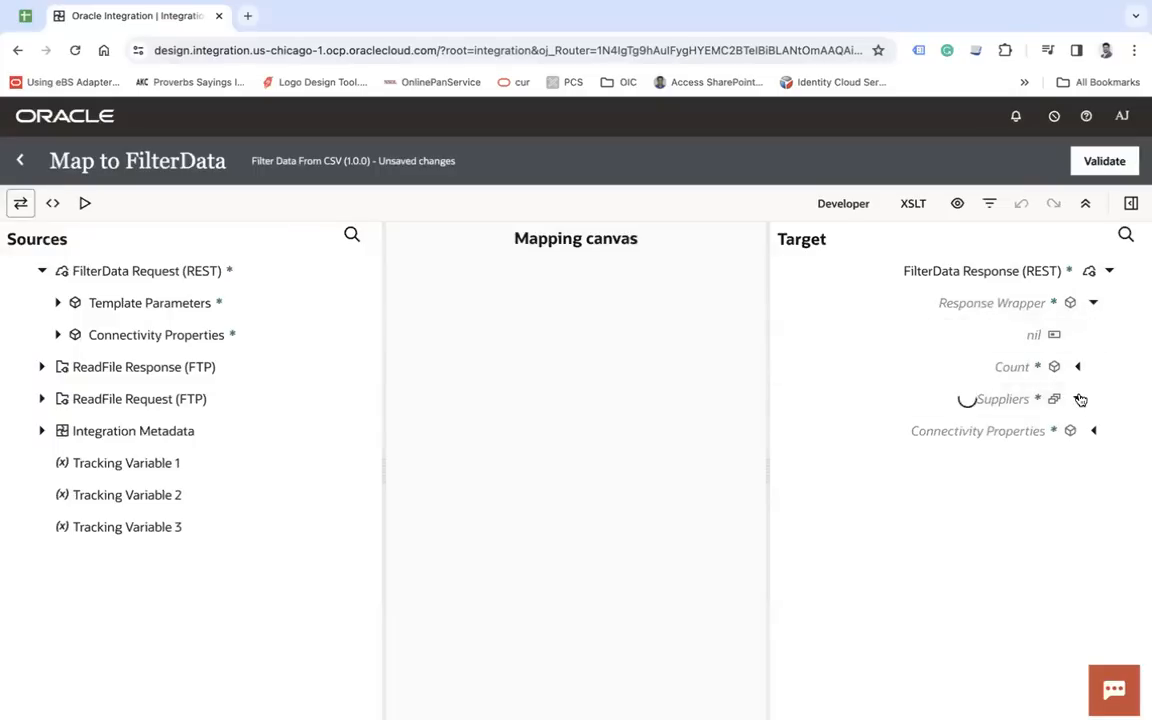
{"action": "left_click", "coordinate": [41, 367]}
{"action": "left_click", "coordinate": [59, 399]}
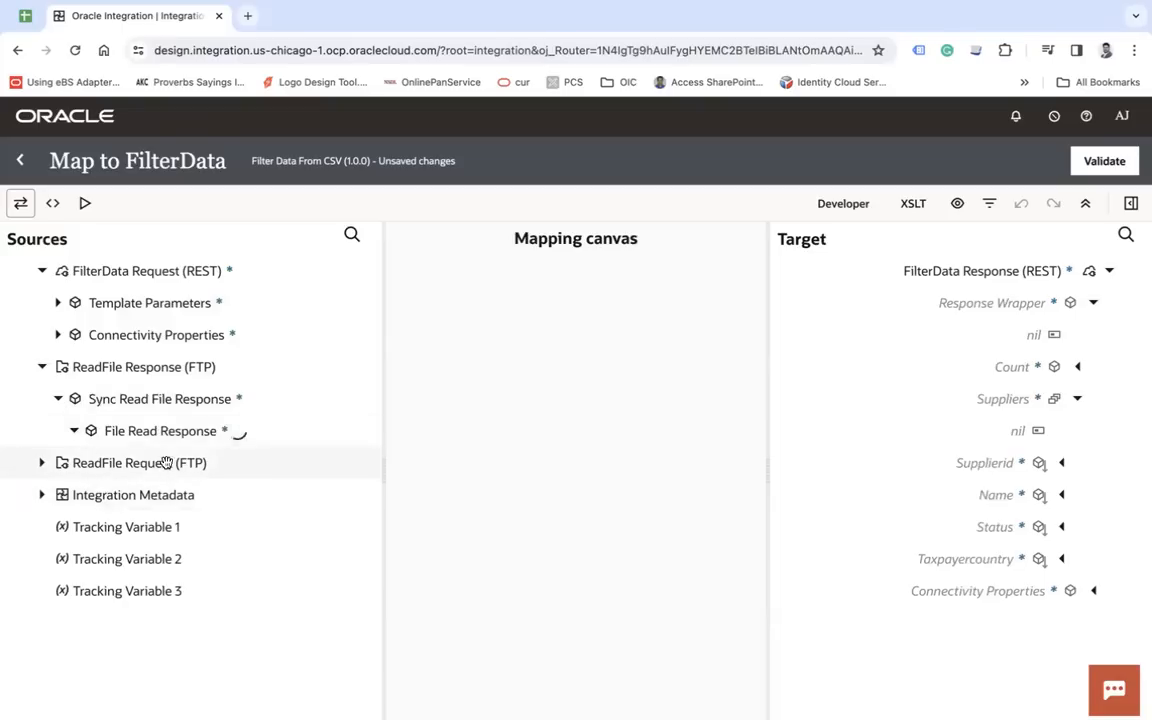
{"action": "left_click", "coordinate": [92, 494]}
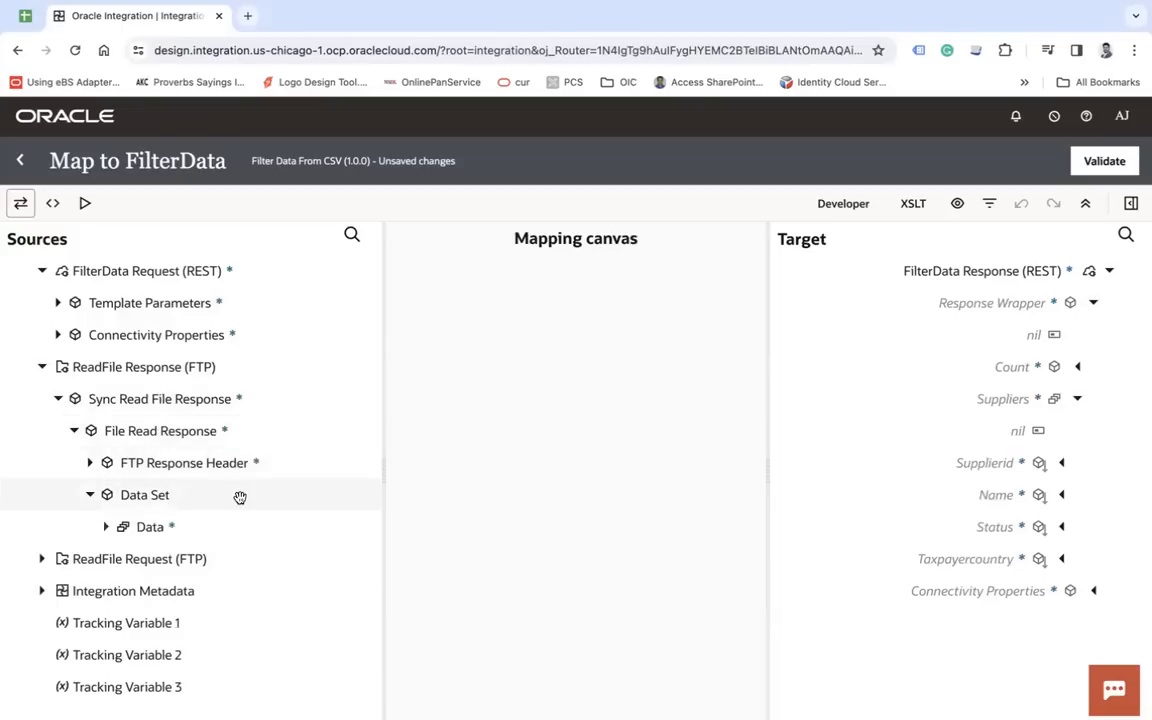
{"action": "left_click", "coordinate": [106, 526]}
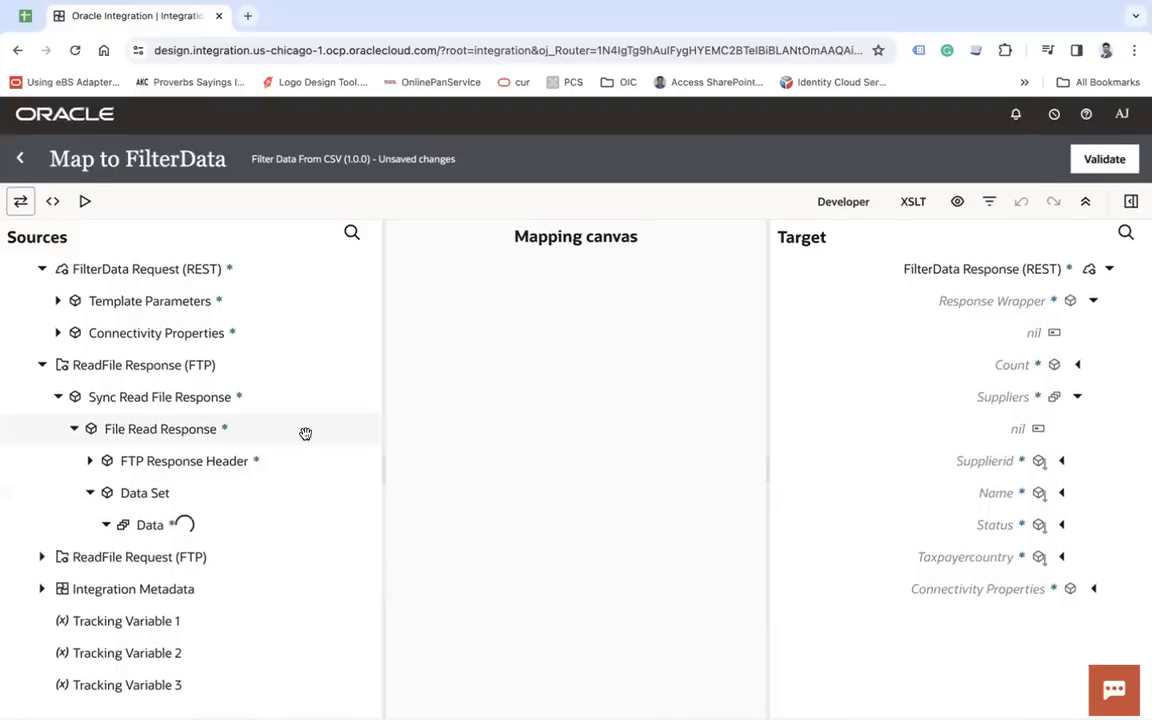
{"action": "scroll", "coordinate": [250, 440], "scroll_direction": "down", "scroll_amount": 2}
- Map Data to Suppliers, Supplier Id to Supplierid, Supplier Name to Name, Tax Payer Country to Taxpayercountry, and Status to Status
{"action": "left_click_drag", "start_coordinate": [150, 449], "coordinate": [960, 399]}
{"action": "left_click_drag", "start_coordinate": [185, 479], "coordinate": [935, 464]}
{"action": "left_click_drag", "start_coordinate": [187, 512], "coordinate": [990, 495]}
{"action": "left_click_drag", "start_coordinate": [200, 541], "coordinate": [593, 495]}
{"action": "scroll", "coordinate": [291, 489], "scroll_direction": "down", "scroll_amount": 1}
{"action": "left_click_drag", "start_coordinate": [265, 517], "coordinate": [987, 558]}
{"action": "scroll", "coordinate": [155, 468], "scroll_direction": "down", "scroll_amount": 2}
{"action": "left_click_drag", "start_coordinate": [172, 508], "coordinate": [1000, 524]}
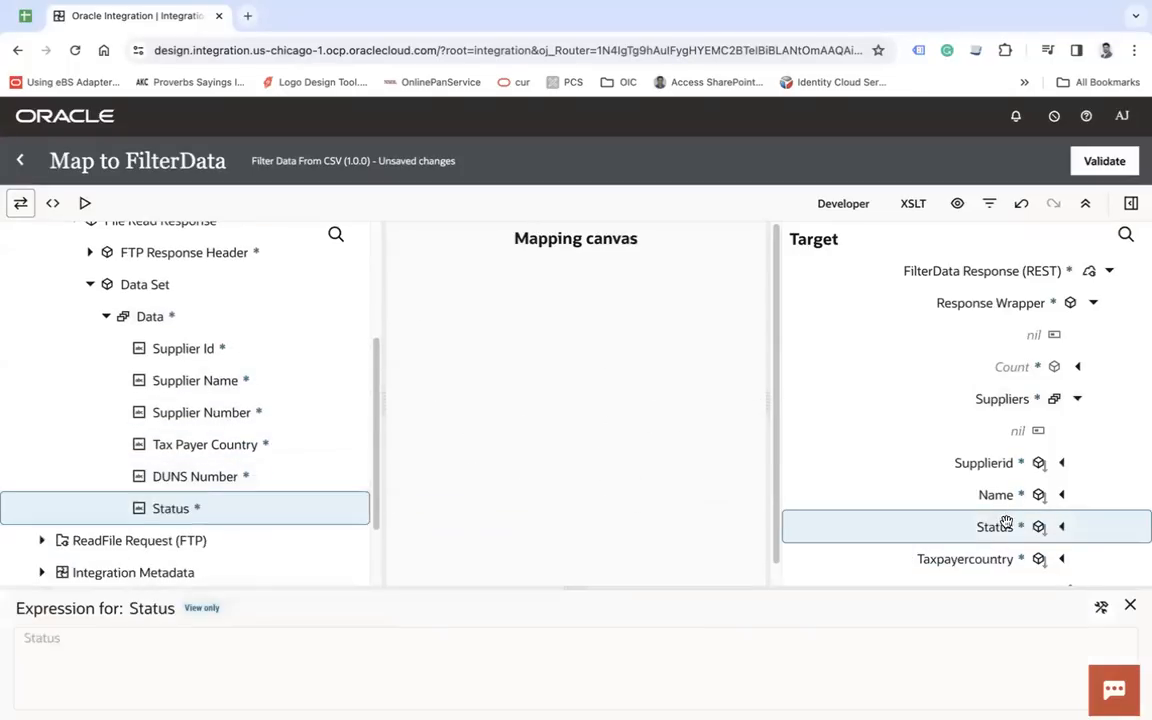
- Add a filter to the Suppliers expression so the Data record's Status equals the request's status template parameter, and save it
{"action": "left_click", "coordinate": [998, 400]}
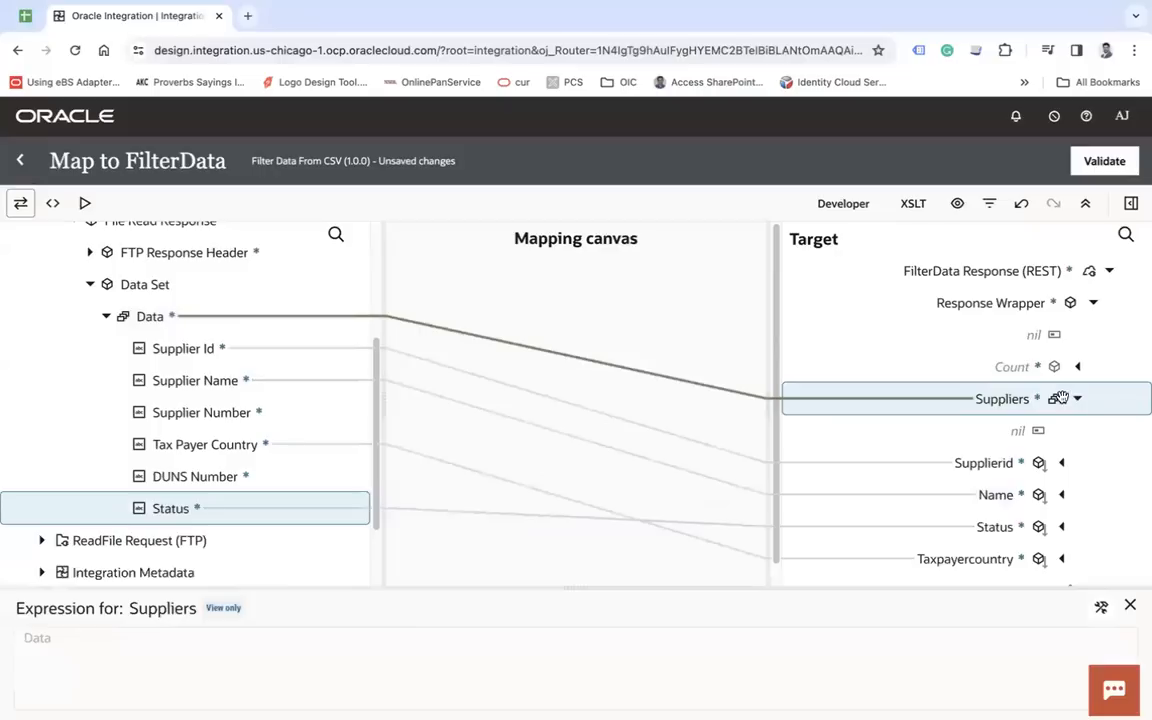
{"action": "left_click", "coordinate": [1101, 607]}
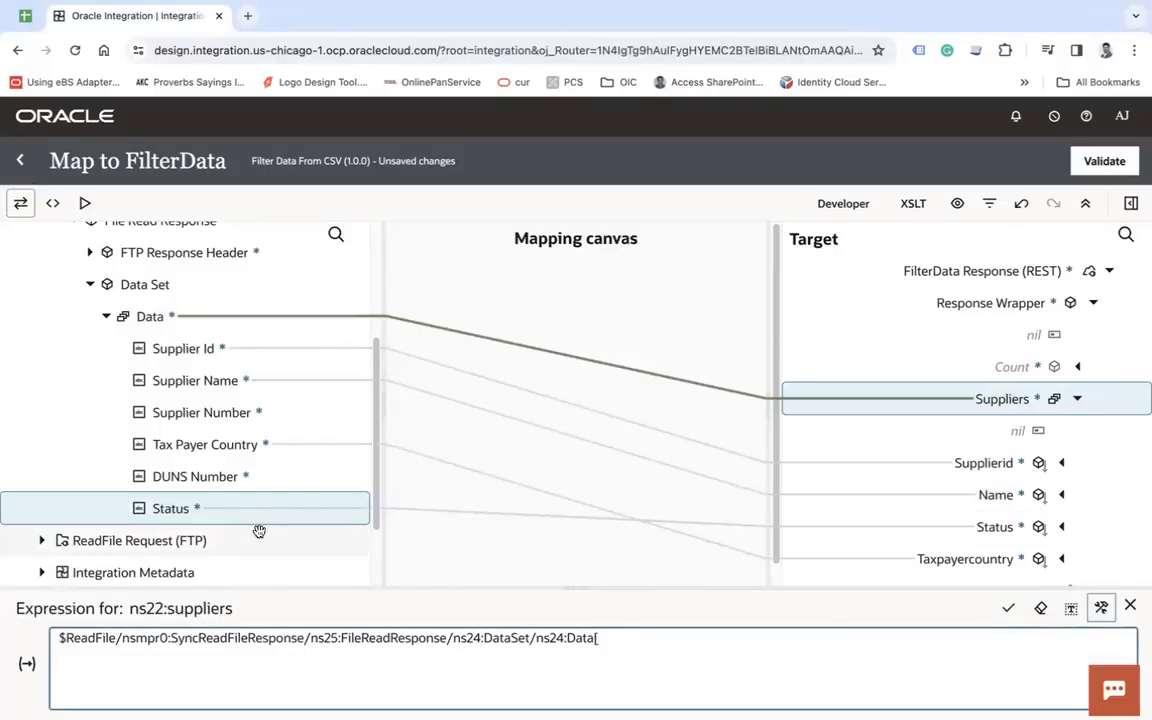
{"action": "left_click_drag", "start_coordinate": [192, 510], "coordinate": [702, 656]}
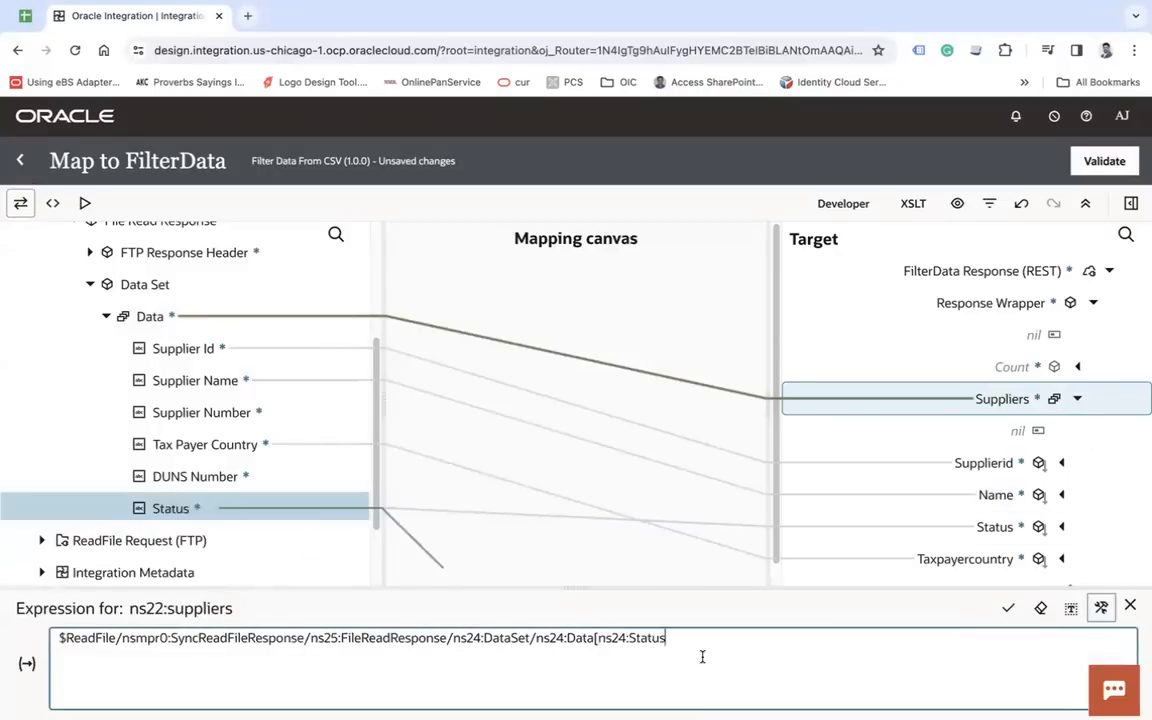
{"action": "type", "text": "="}
{"action": "scroll", "coordinate": [150, 380], "scroll_direction": "up", "scroll_amount": 5}
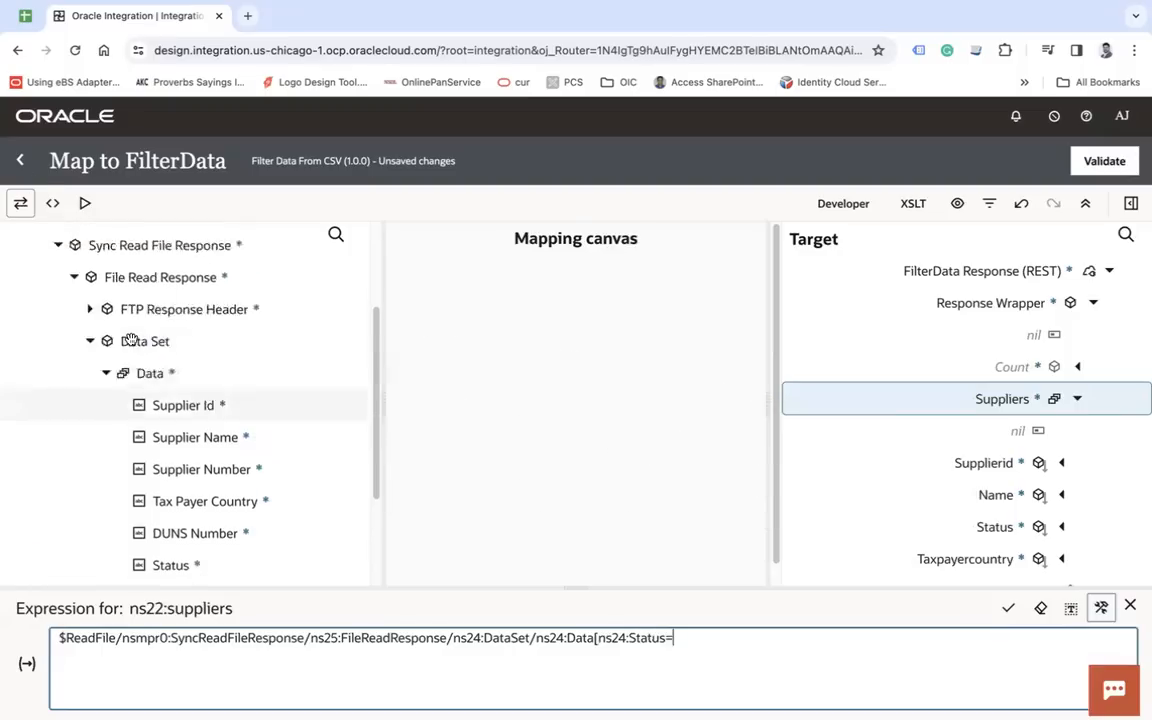
{"action": "left_click", "coordinate": [58, 302]}
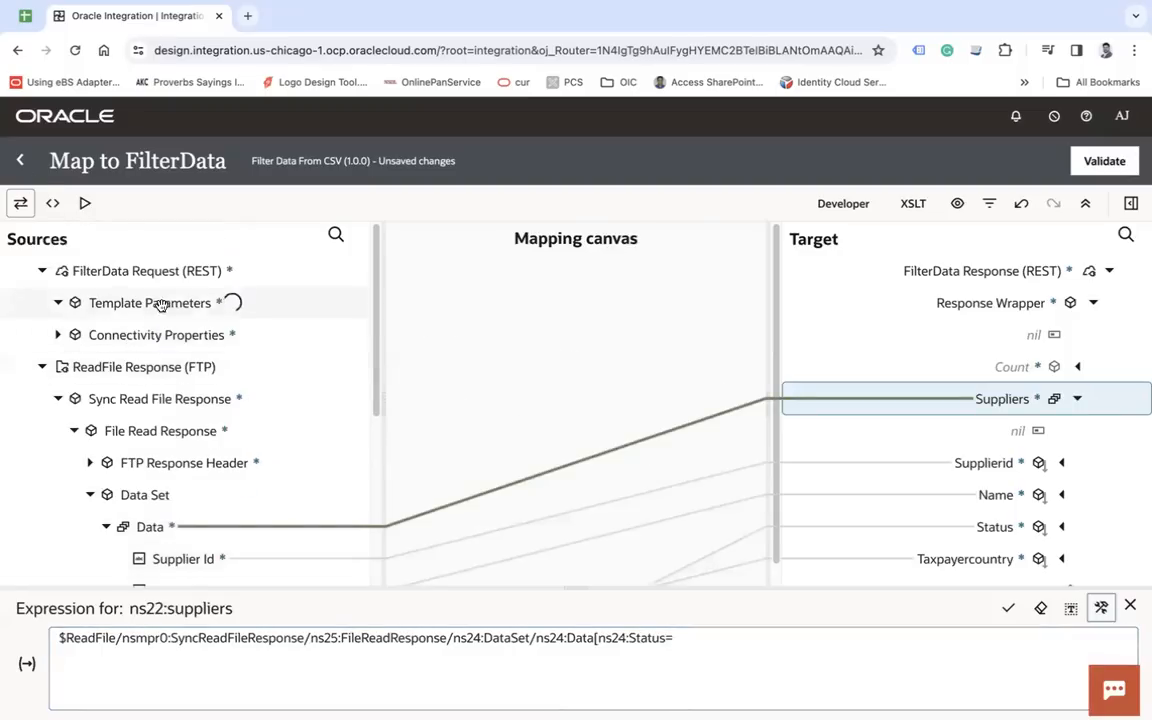
{"action": "left_click_drag", "start_coordinate": [116, 334], "coordinate": [676, 640]}
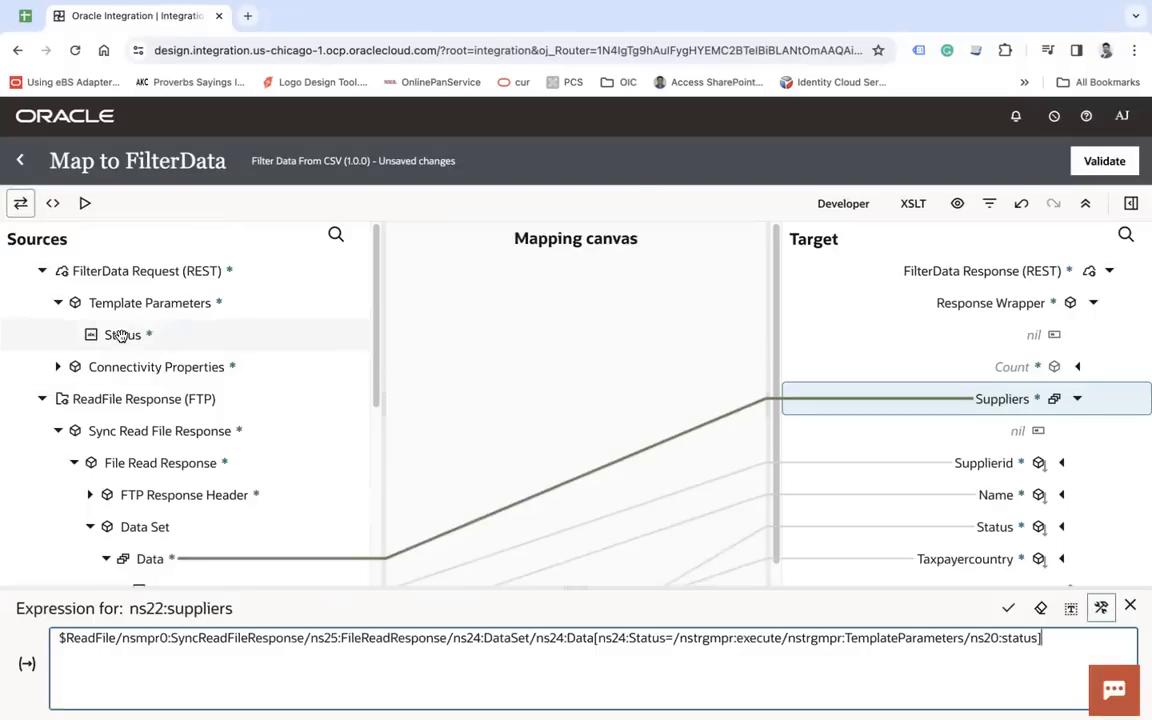
{"action": "left_click", "coordinate": [1007, 608]}
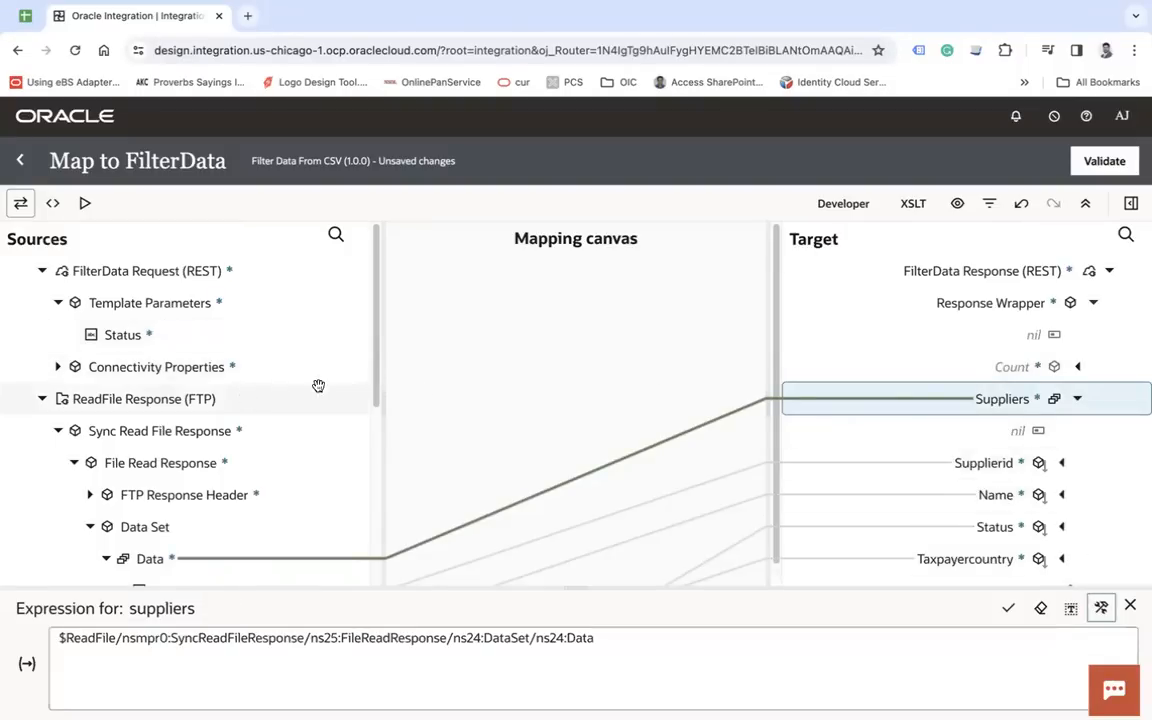
- Show the mapper's function components and search them for count
{"action": "left_click", "coordinate": [1131, 204]}
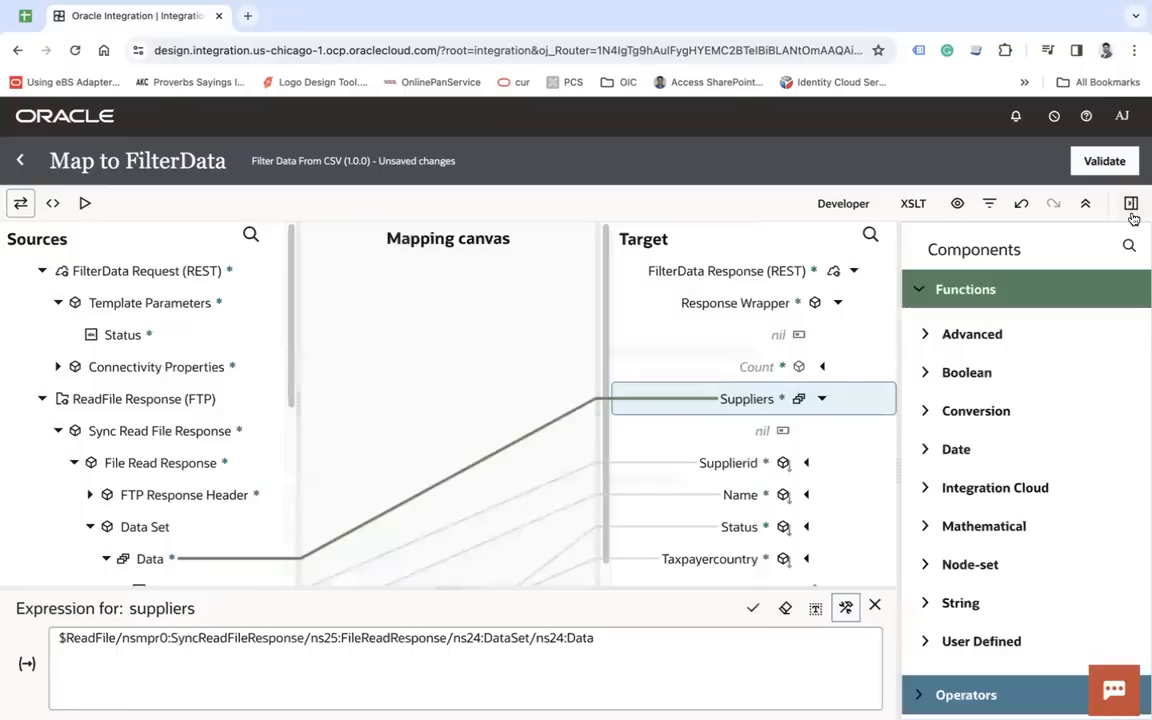
{"action": "left_click", "coordinate": [1129, 247]}
{"action": "type", "text": "count"}
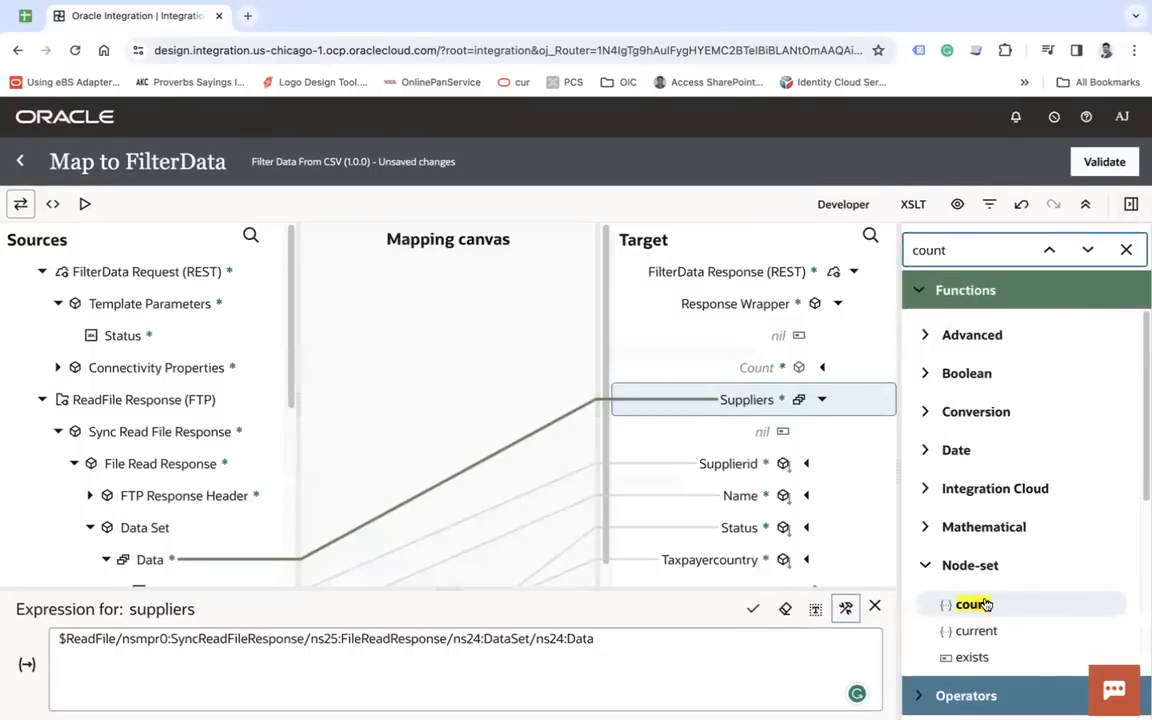
- Apply the count function to the Count target and insert the ReadFile Data element as its argument
{"action": "left_click_drag", "start_coordinate": [995, 602], "coordinate": [766, 365]}
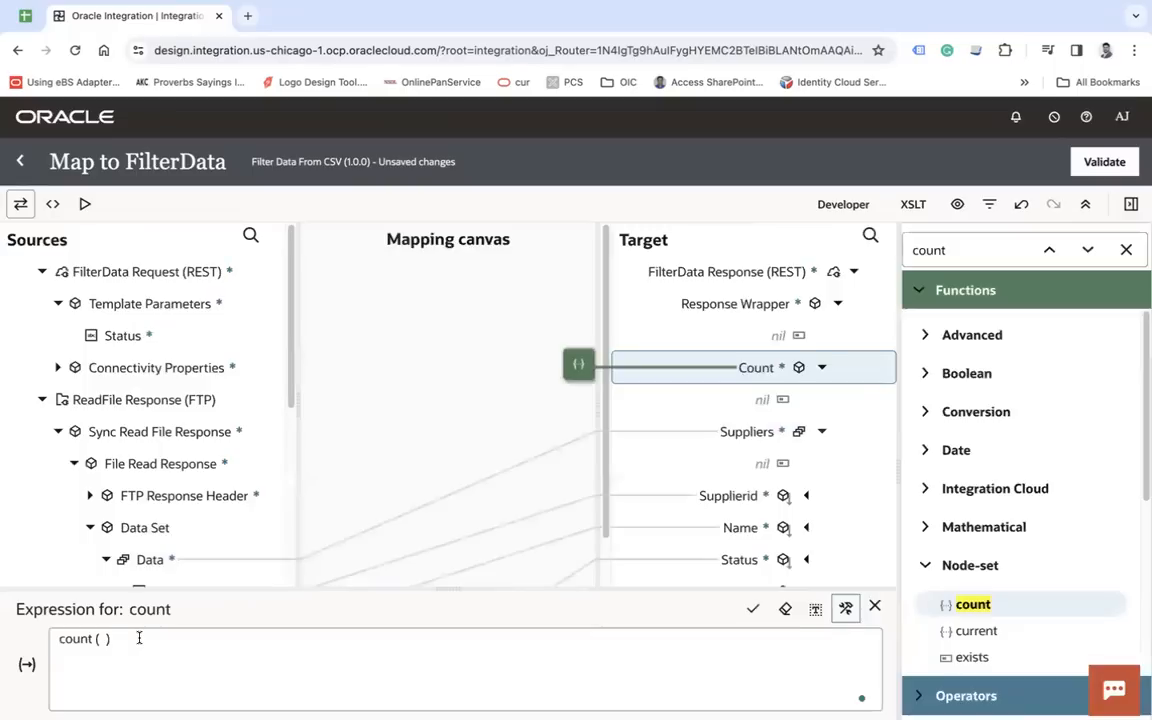
{"action": "left_click", "coordinate": [139, 637]}
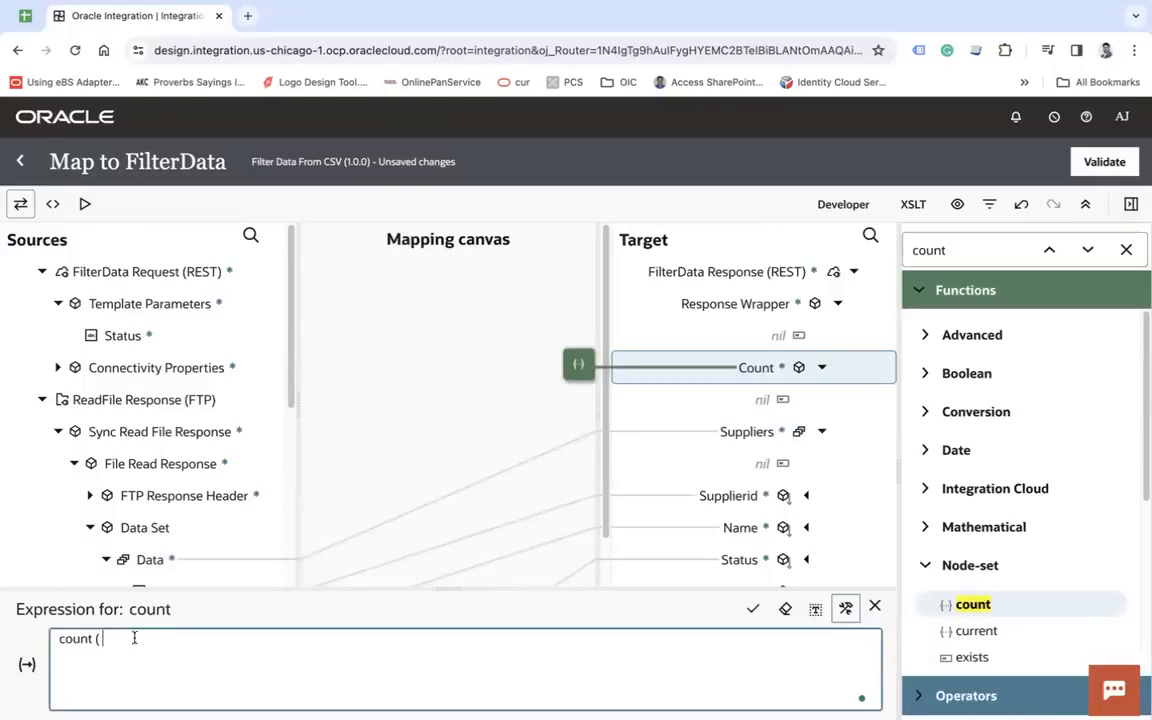
{"action": "scroll", "coordinate": [90, 370], "scroll_direction": "down", "scroll_amount": 1}
{"action": "left_click_drag", "start_coordinate": [108, 456], "coordinate": [240, 655]}
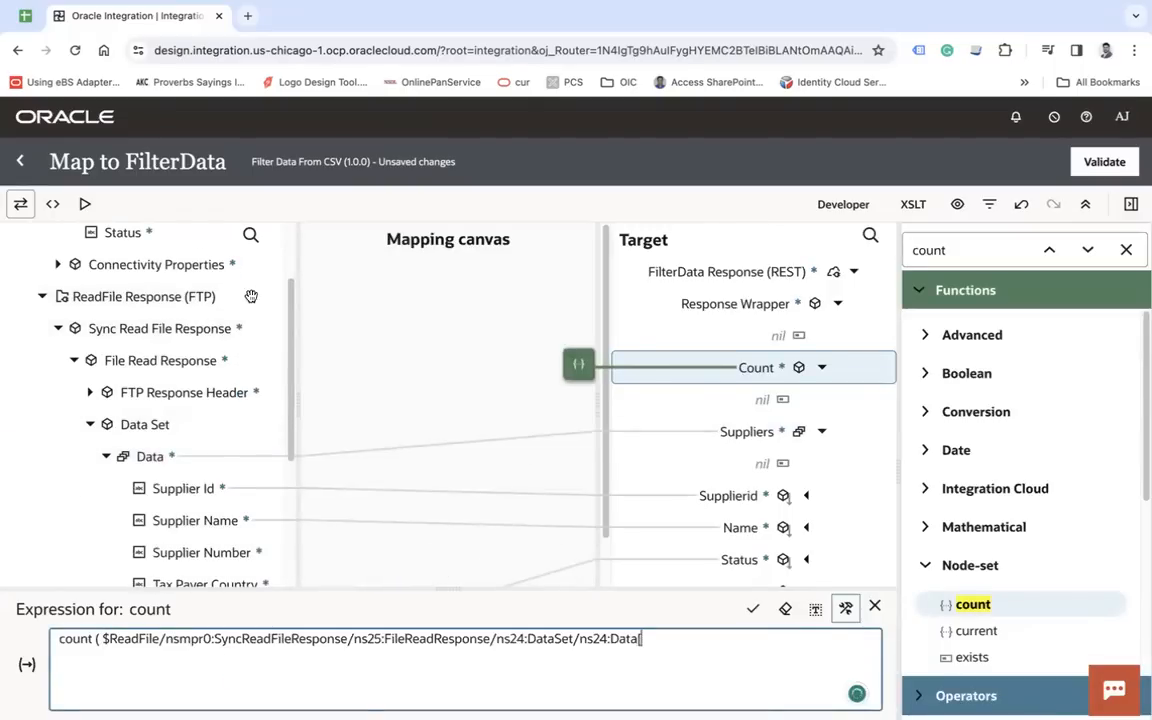
- Try to restrict the count argument to Data records whose Status equals the request's status template parameter, and save the expression
{"action": "scroll", "coordinate": [252, 491], "scroll_direction": "down", "scroll_amount": 1}
{"action": "type", "text": "["}
{"action": "left_click_drag", "start_coordinate": [250, 506], "coordinate": [745, 668]}
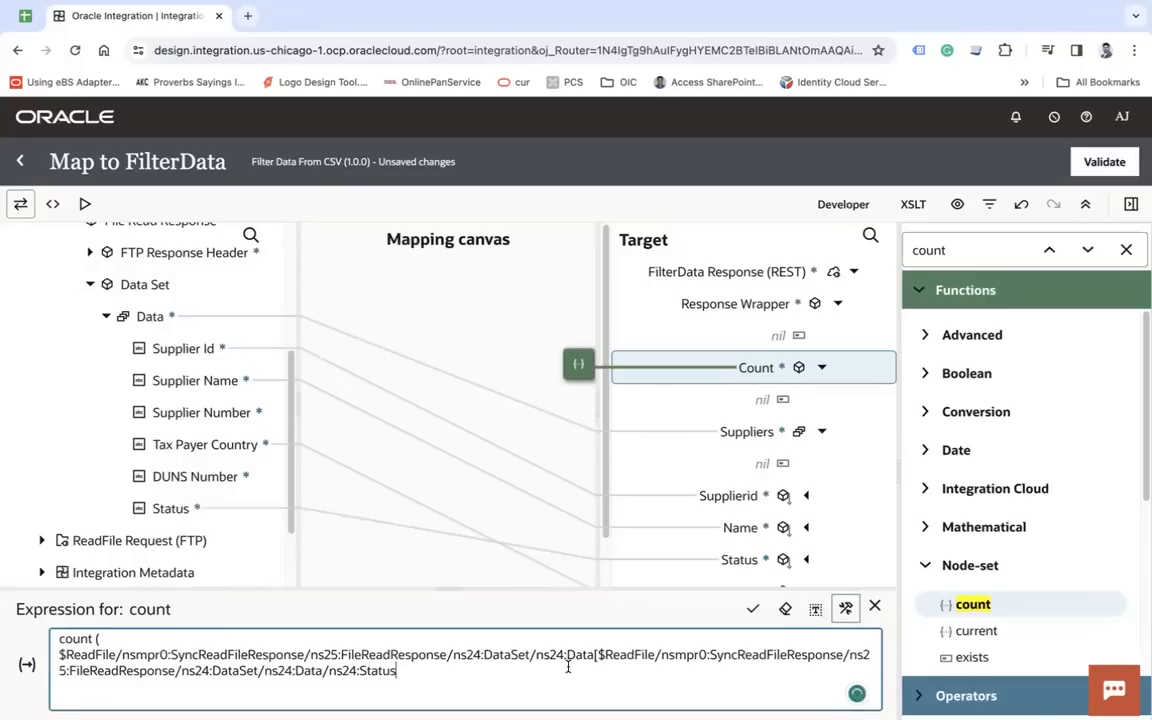
{"action": "left_click", "coordinate": [327, 670]}
{"action": "key", "text": "BackSpace"}
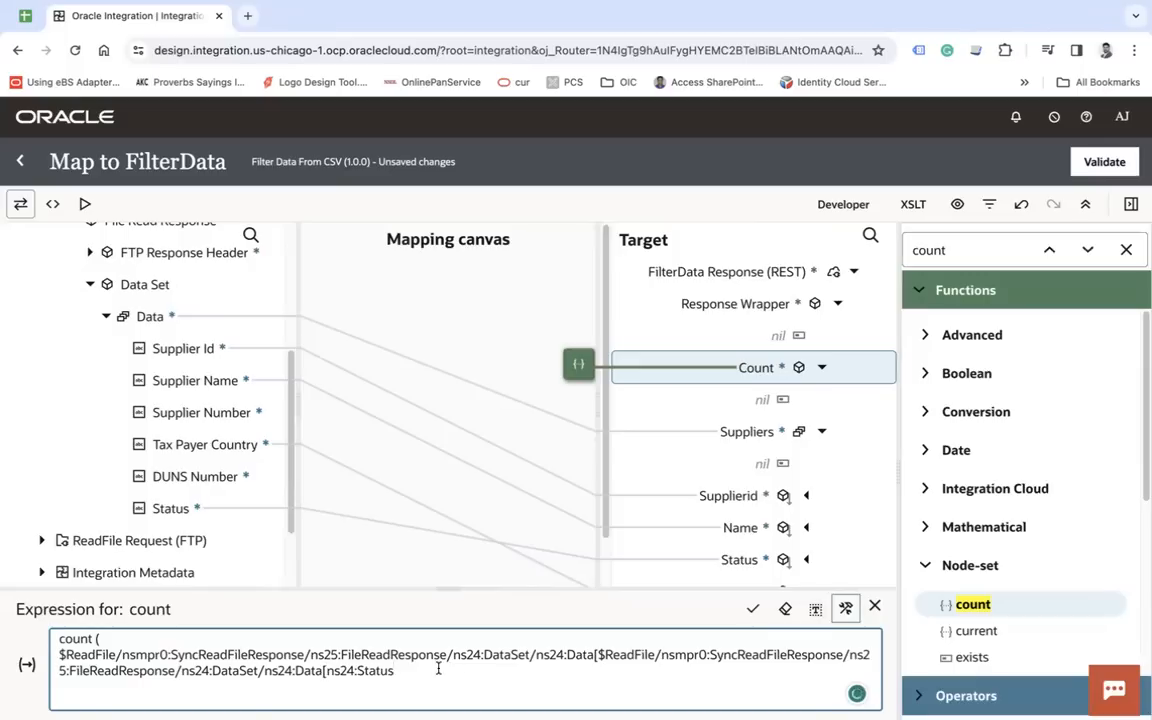
{"action": "scroll", "coordinate": [180, 330], "scroll_direction": "up", "scroll_amount": 5}
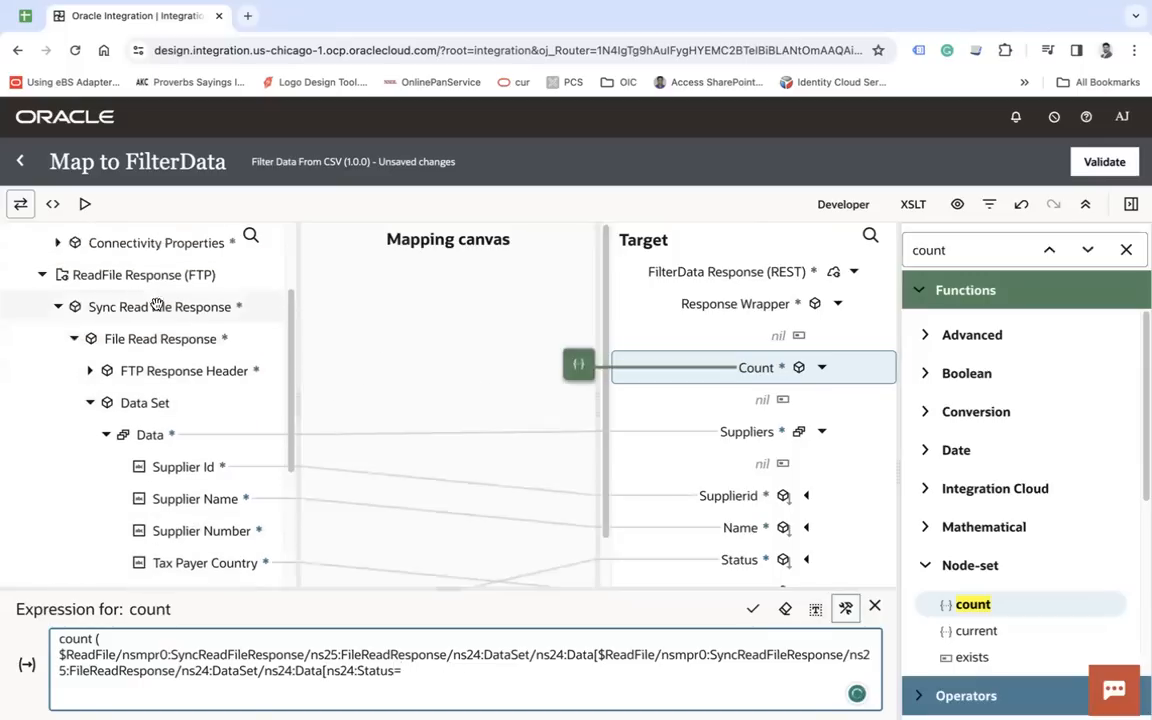
{"action": "left_click_drag", "start_coordinate": [130, 335], "coordinate": [470, 664]}
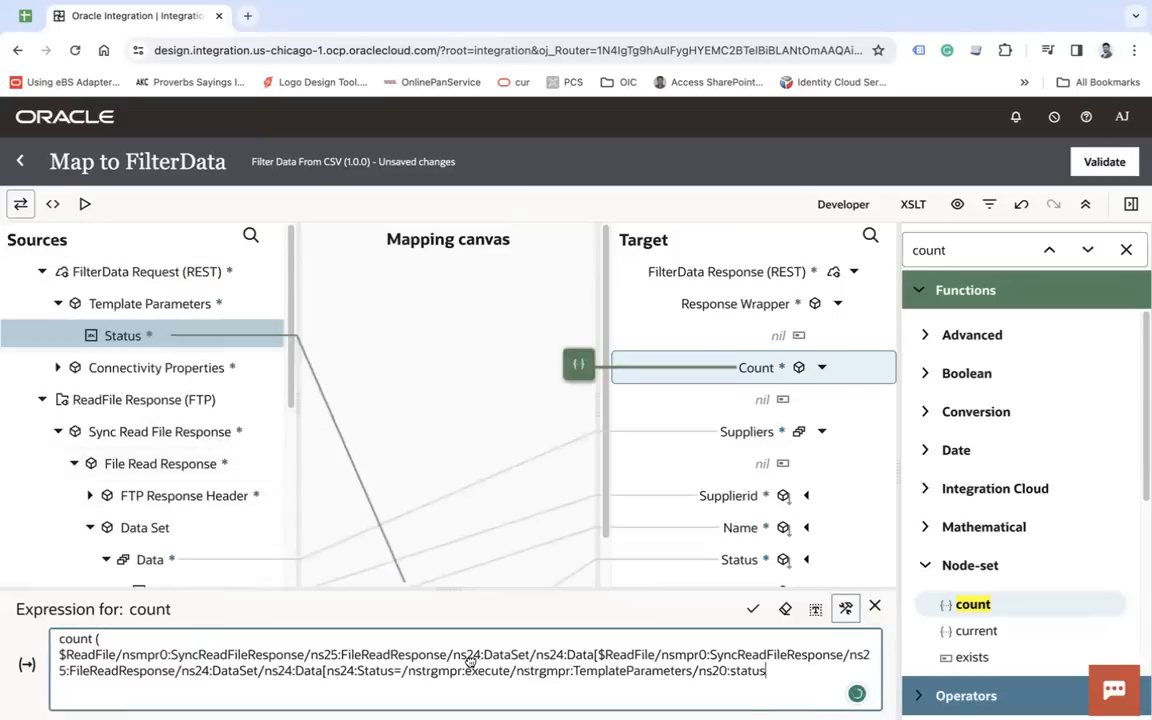
{"action": "left_click", "coordinate": [746, 612]}
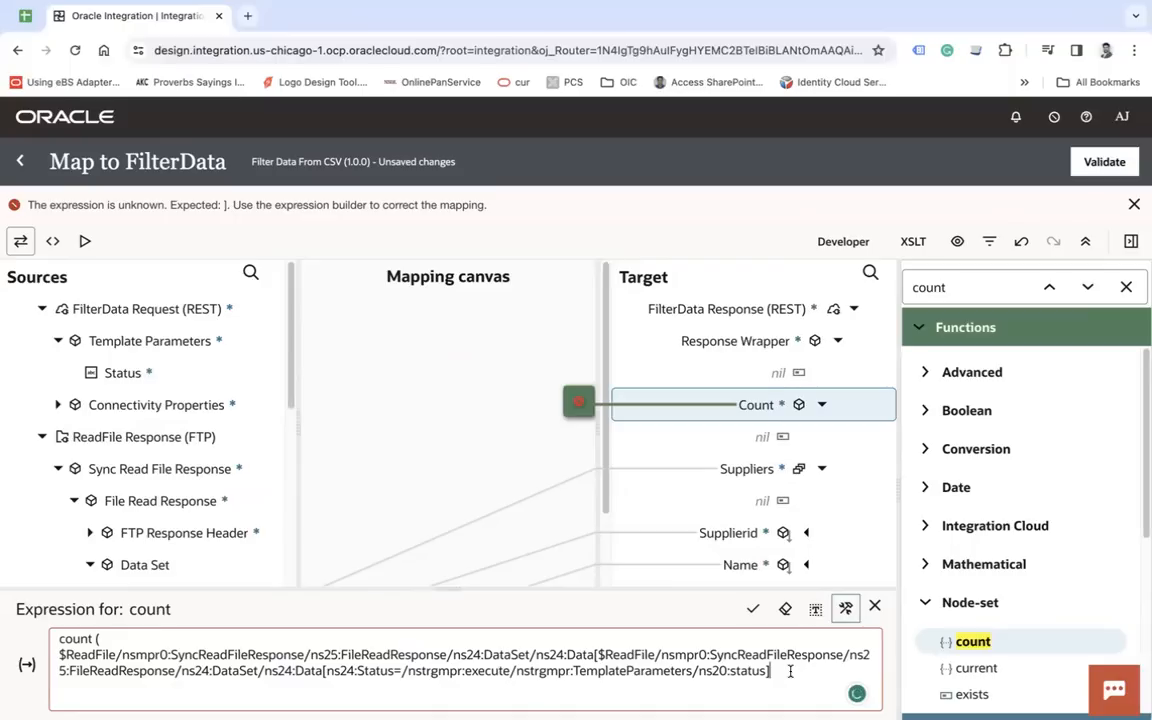
{"action": "left_click", "coordinate": [752, 607]}
- Delete the count mapping from the Count target element
{"action": "right_click", "coordinate": [762, 404]}
{"action": "left_click", "coordinate": [823, 584]}
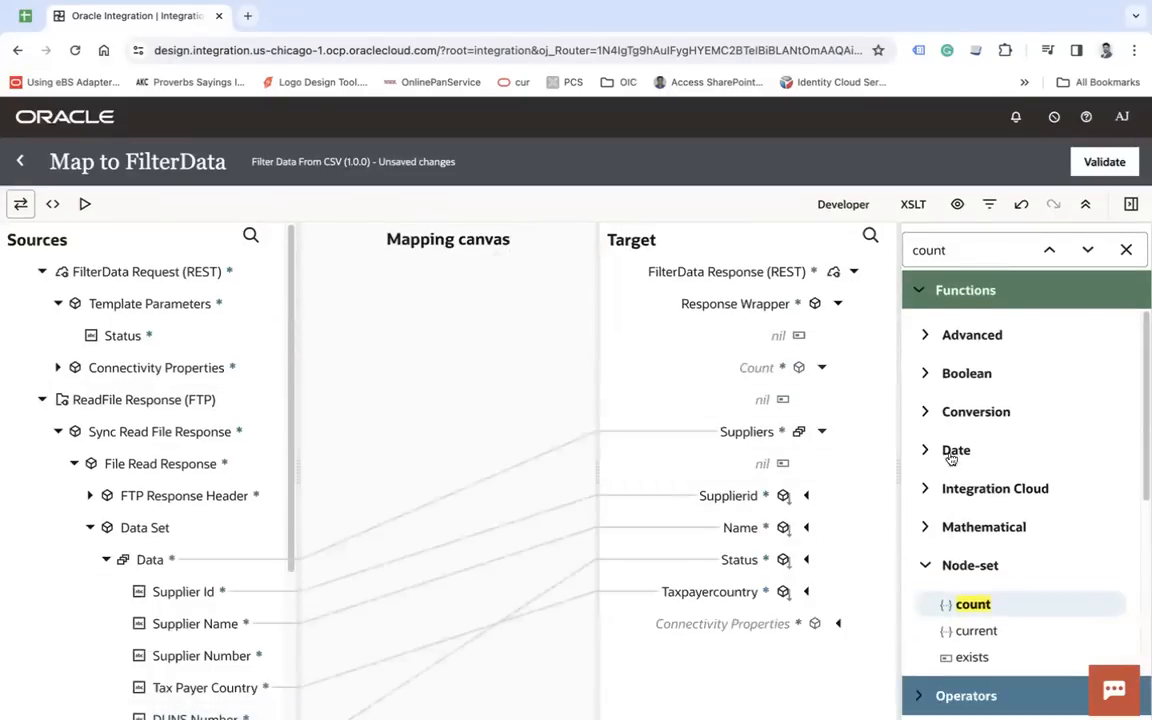
- Apply the count function to the Count target again and insert the ReadFile Data element with an opening filter bracket
{"action": "left_click_drag", "start_coordinate": [967, 604], "coordinate": [766, 372]}
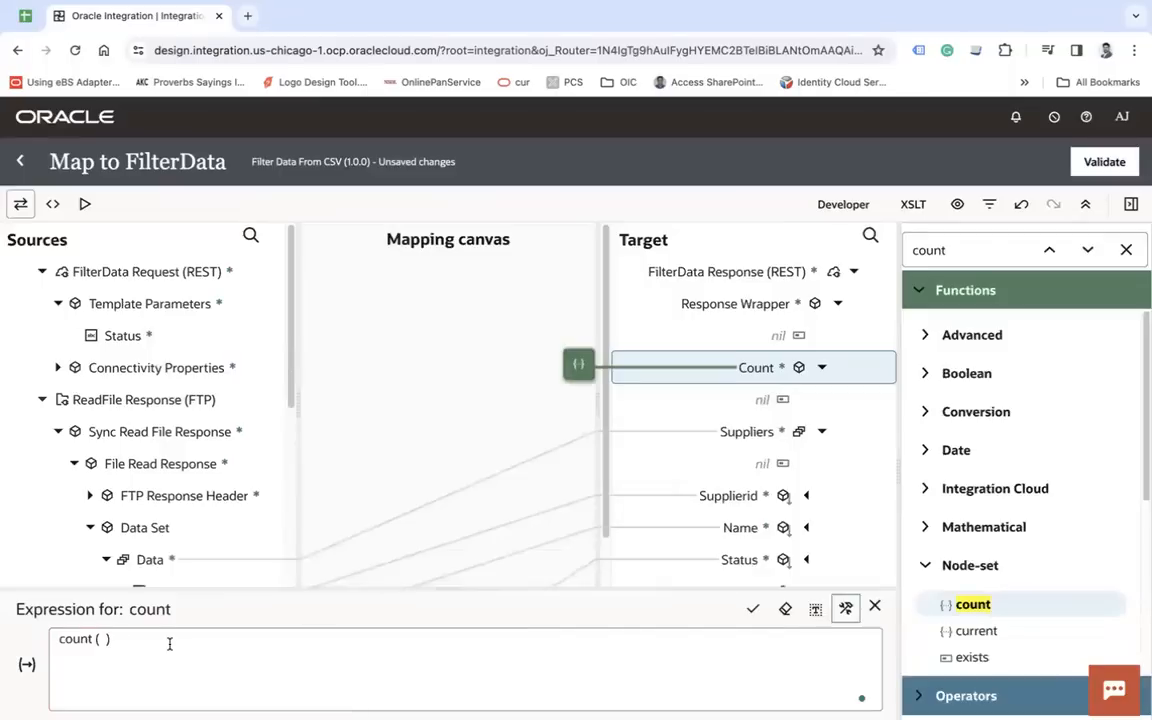
{"action": "left_click", "coordinate": [169, 644]}
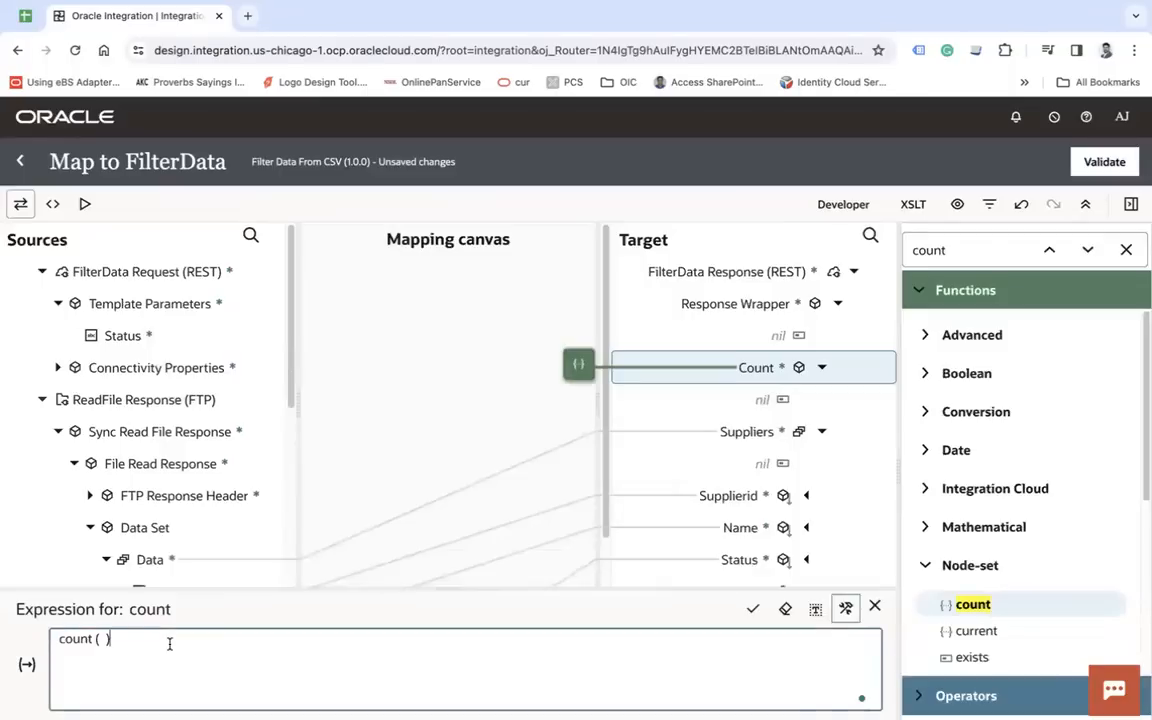
{"action": "scroll", "coordinate": [137, 537], "scroll_direction": "down", "scroll_amount": 2}
{"action": "left_click_drag", "start_coordinate": [180, 481], "coordinate": [190, 645]}
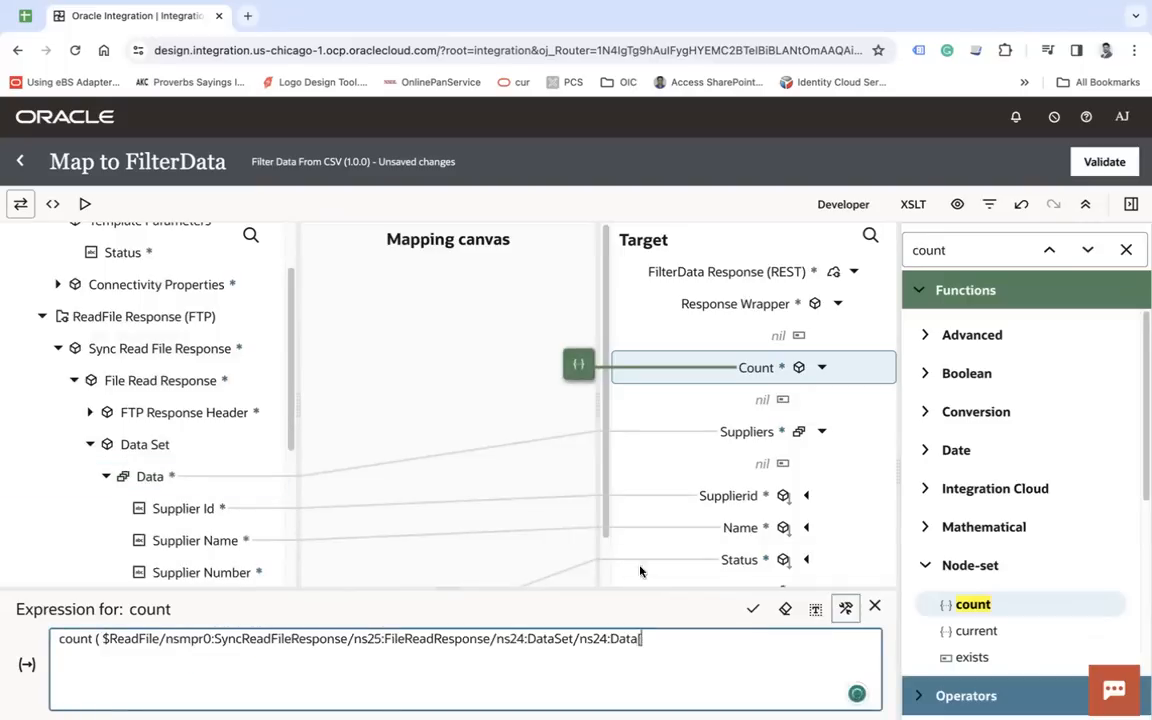
{"action": "scroll", "coordinate": [200, 437], "scroll_direction": "down", "scroll_amount": 3}
{"action": "left_click_drag", "start_coordinate": [175, 563], "coordinate": [710, 655]}
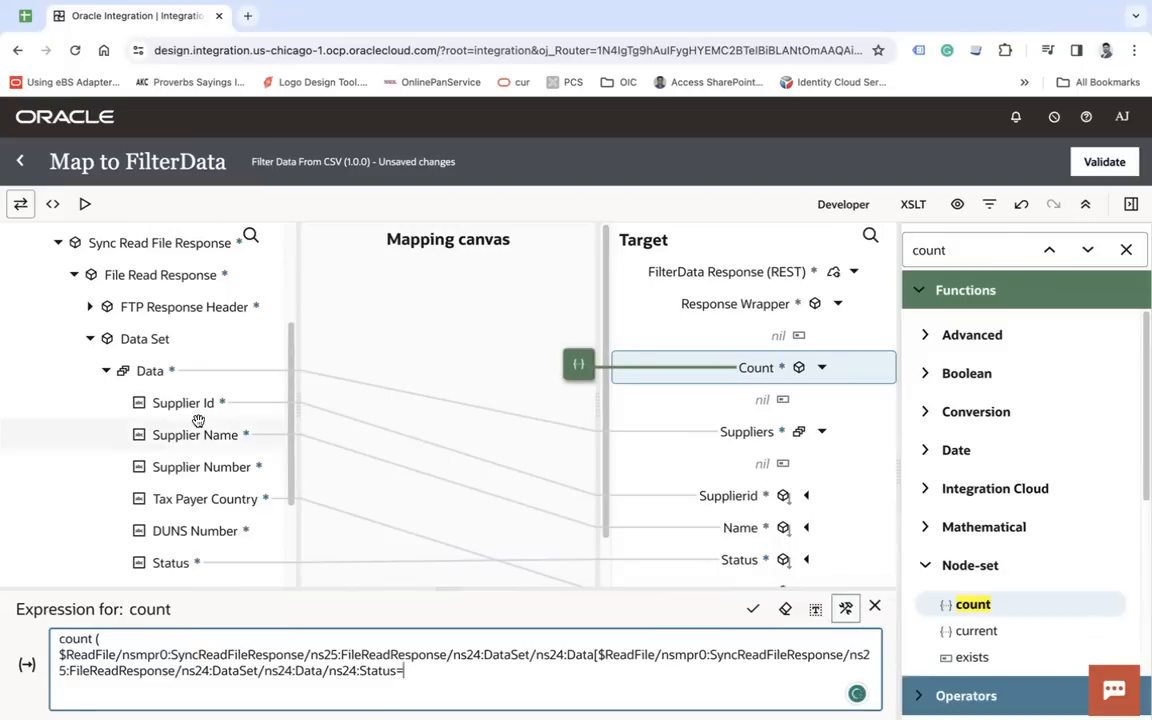
{"action": "scroll", "coordinate": [200, 411], "scroll_direction": "up", "scroll_amount": 1}
{"action": "scroll", "coordinate": [198, 420], "scroll_direction": "up", "scroll_amount": 3}
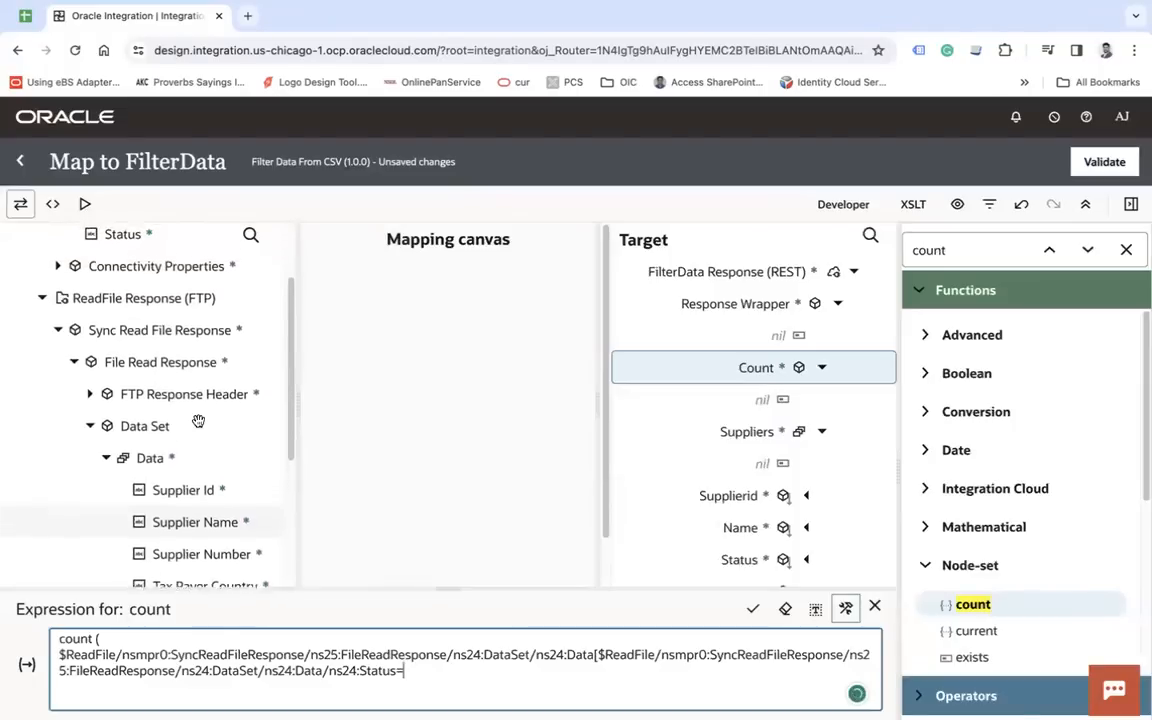
{"action": "left_click_drag", "start_coordinate": [141, 317], "coordinate": [448, 660]}
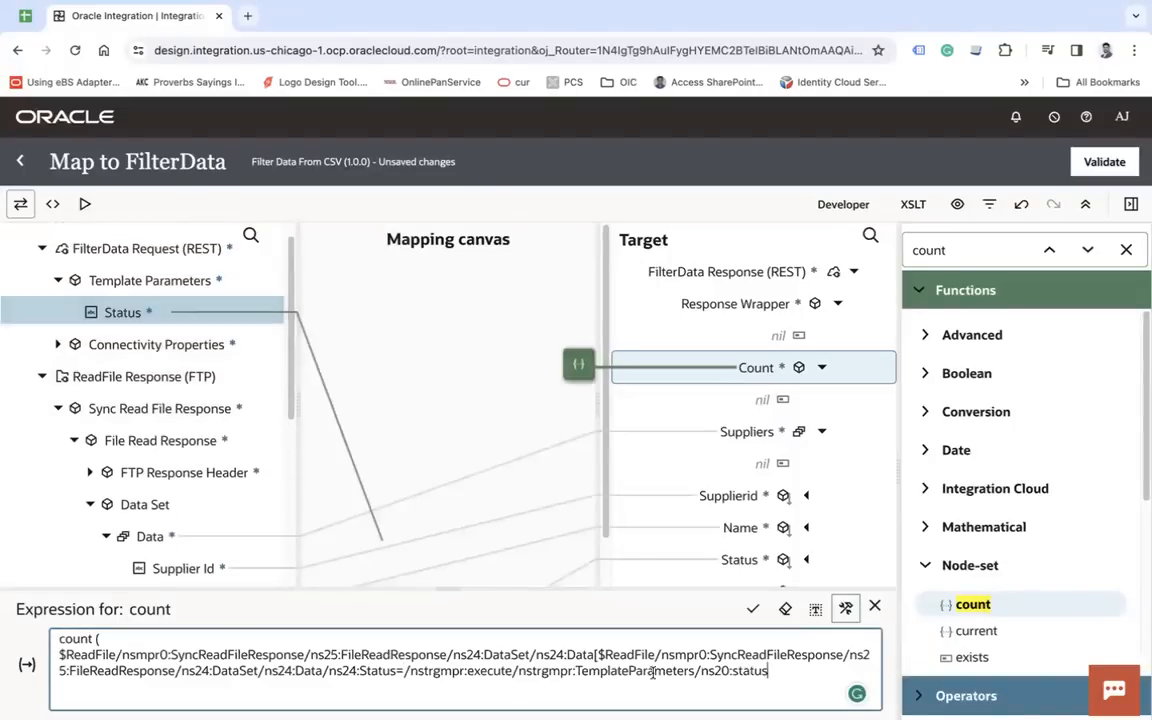
{"action": "left_click", "coordinate": [874, 609]}
- Delete the Count target node from the response mapping and validate the Map to FilterData
{"action": "right_click", "coordinate": [752, 372]}
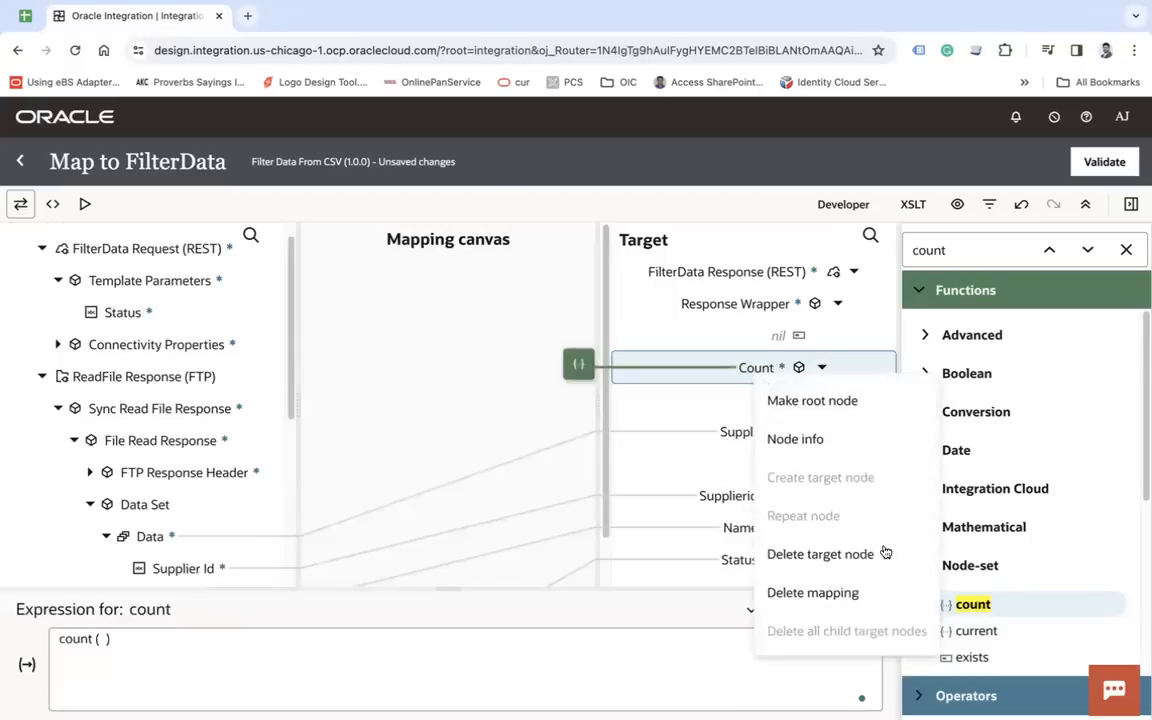
{"action": "left_click", "coordinate": [822, 555]}
{"action": "left_click", "coordinate": [1105, 166]}
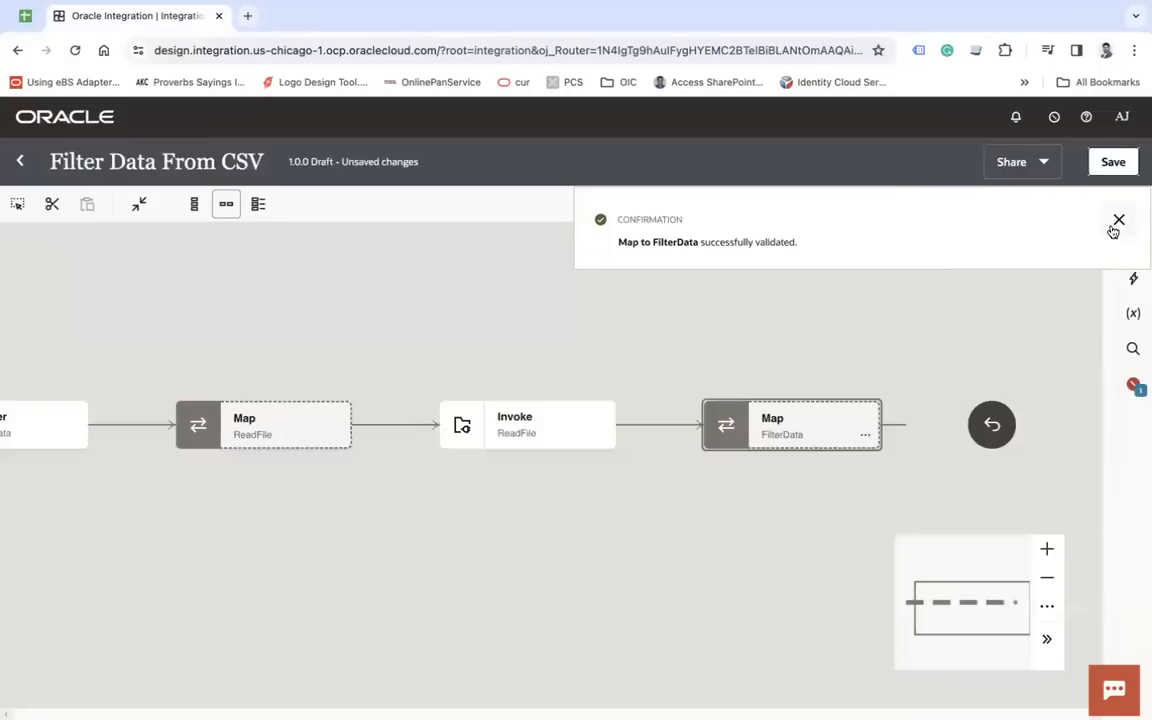
{"action": "left_click", "coordinate": [1115, 222]}
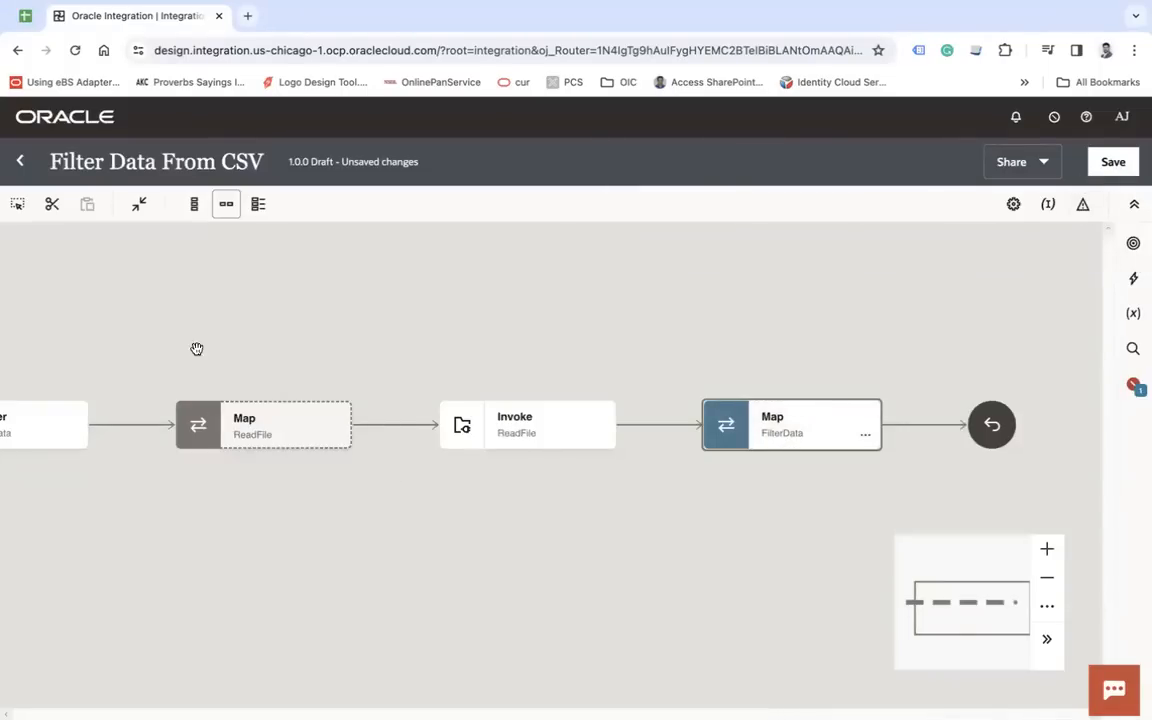
- Edit the FilterData REST trigger to remove the count element from its response sample JSON, keeping the other settings, and complete the configuration
{"action": "left_click_drag", "start_coordinate": [185, 343], "coordinate": [432, 355]}
{"action": "left_click", "coordinate": [265, 432]}
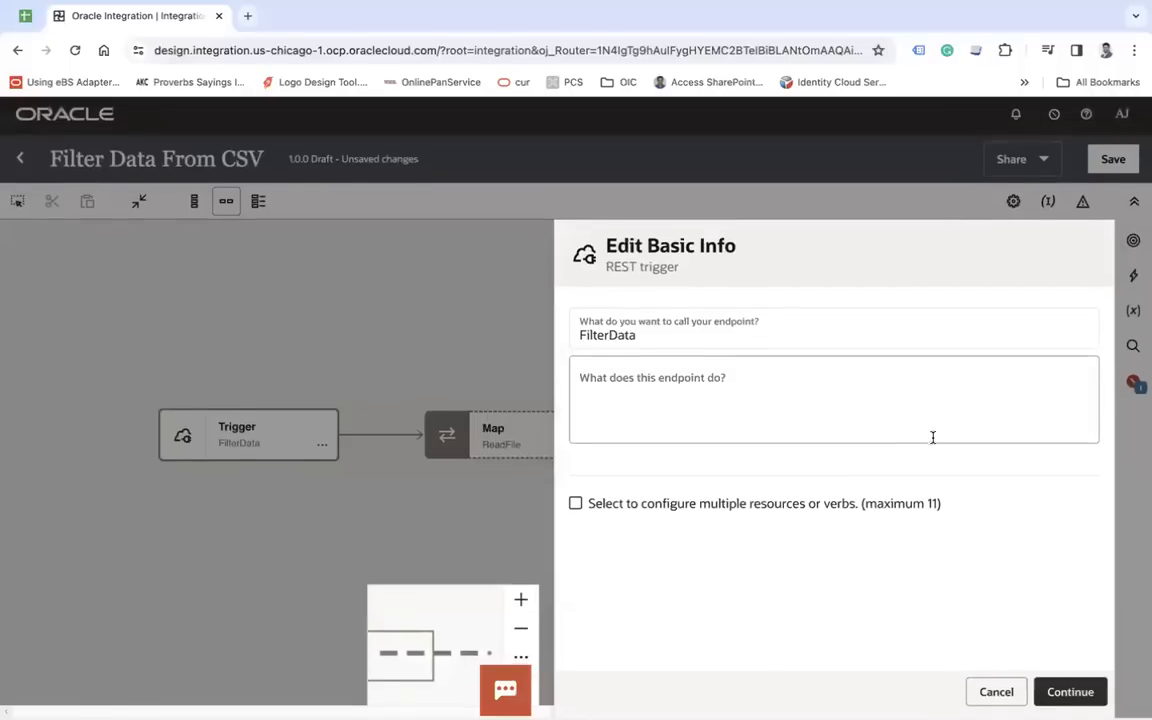
{"action": "left_click", "coordinate": [1070, 694]}
{"action": "scroll", "coordinate": [818, 504], "scroll_direction": "down", "scroll_amount": 5}
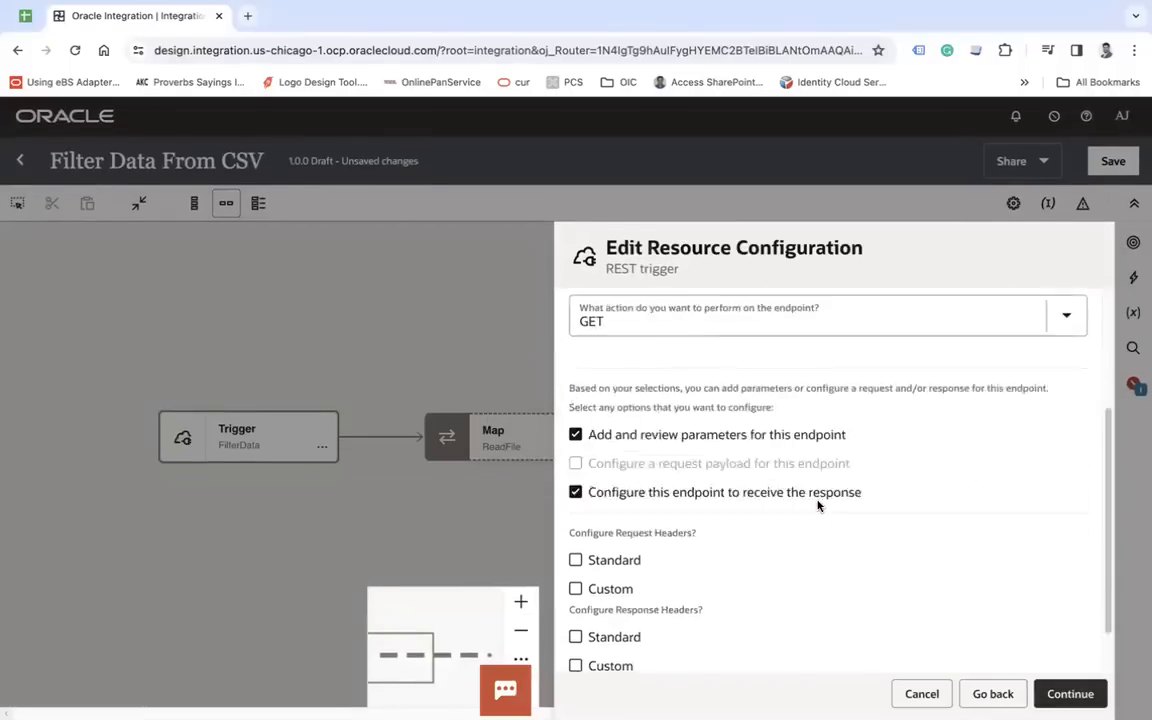
{"action": "left_click", "coordinate": [1070, 694]}
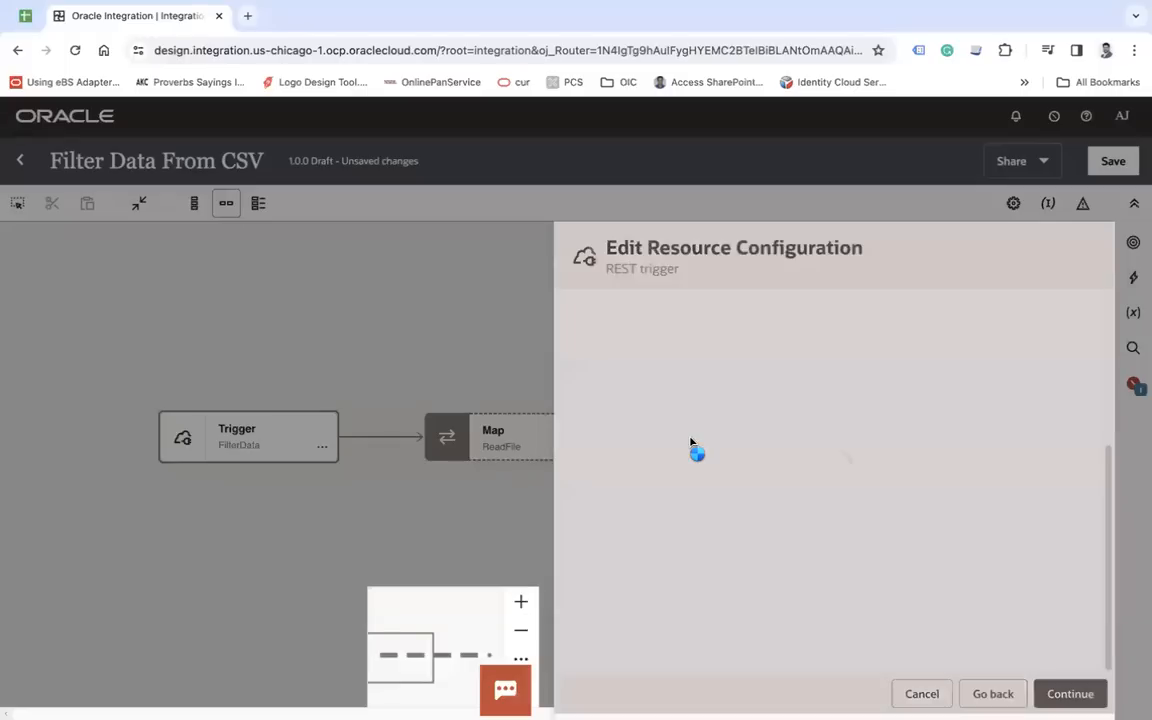
{"action": "scroll", "coordinate": [690, 437], "scroll_direction": "down", "scroll_amount": 2}
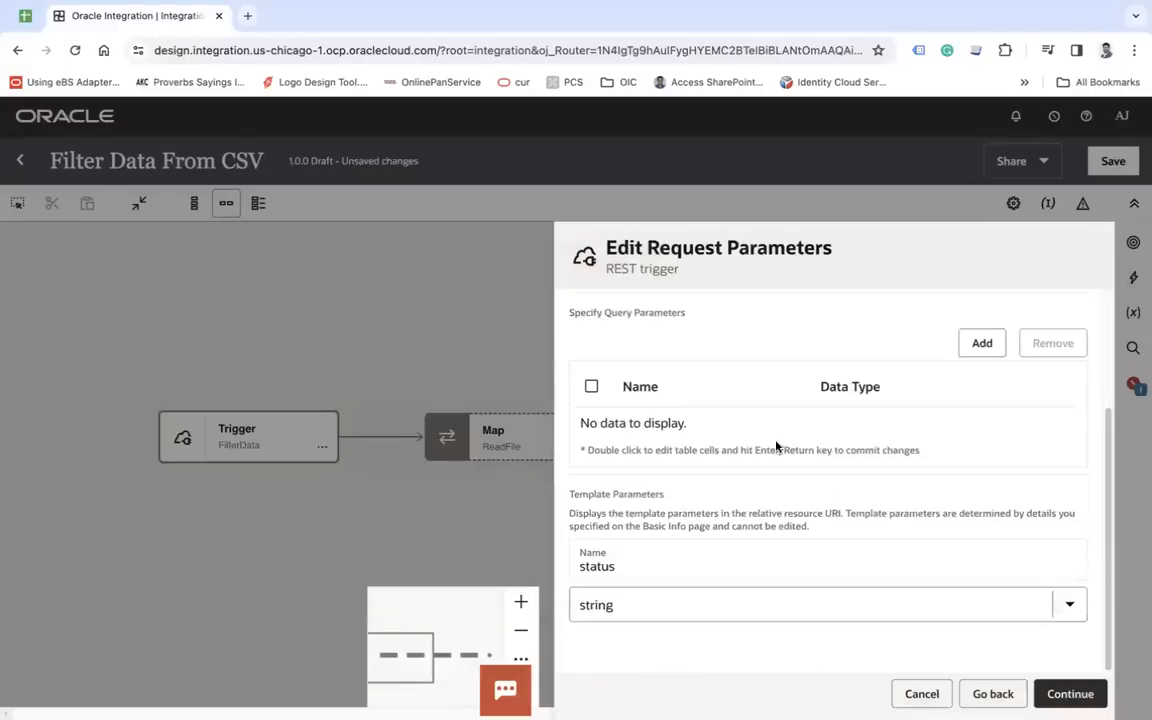
{"action": "left_click", "coordinate": [1070, 694]}
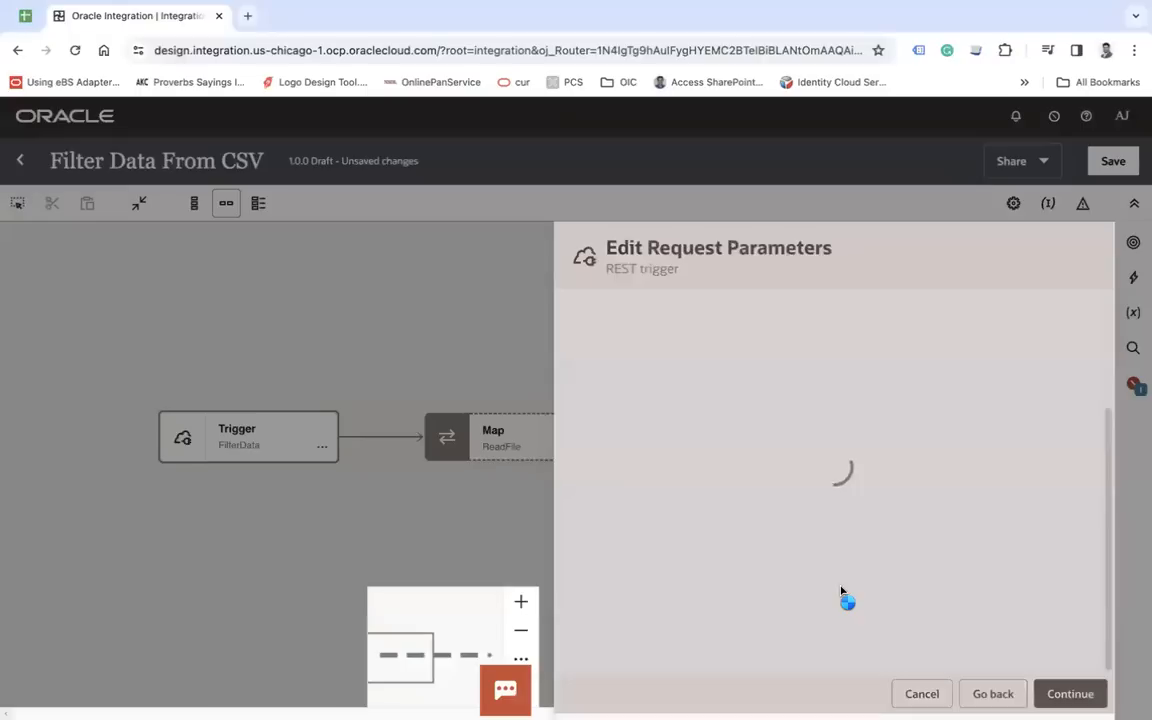
{"action": "scroll", "coordinate": [841, 587], "scroll_direction": "down", "scroll_amount": 2}
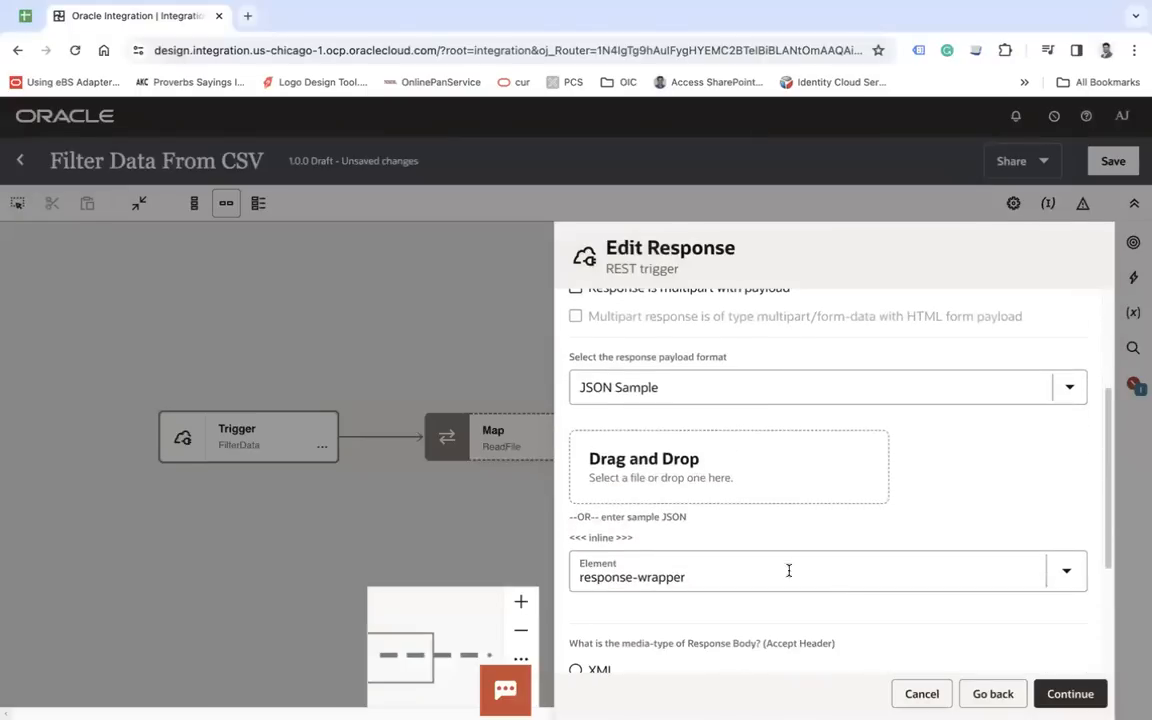
{"action": "left_click", "coordinate": [605, 541]}
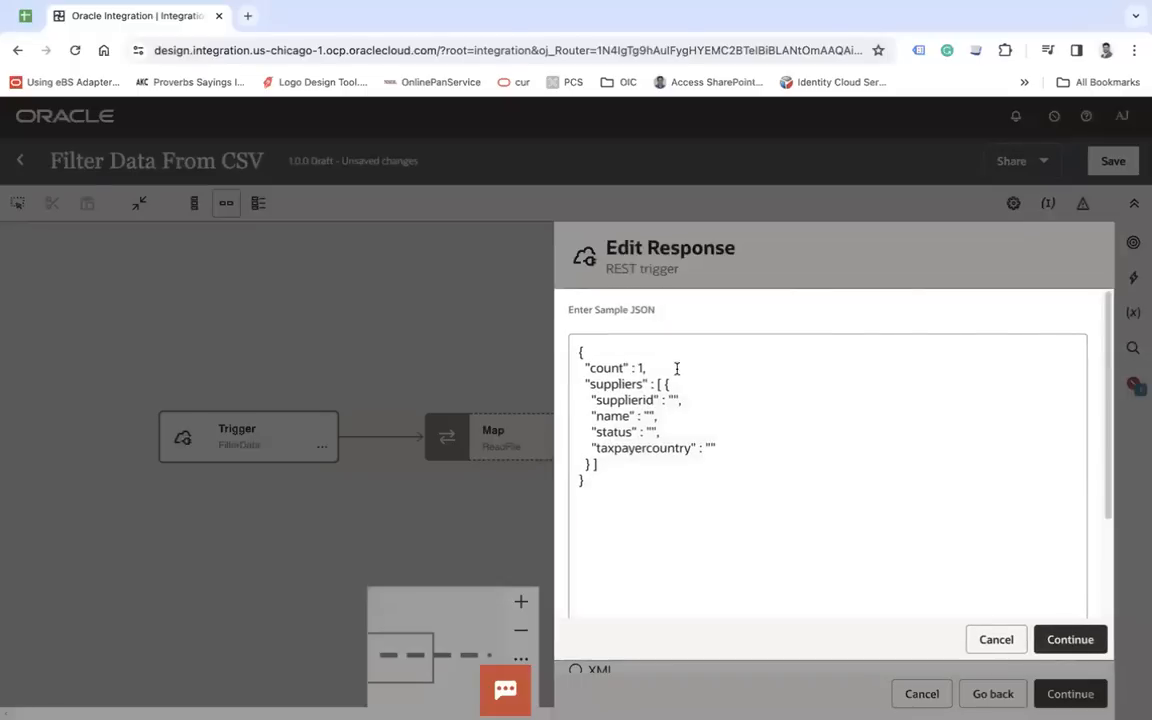
{"action": "key", "text": "BackSpace"}
{"action": "left_click", "coordinate": [1077, 633]}
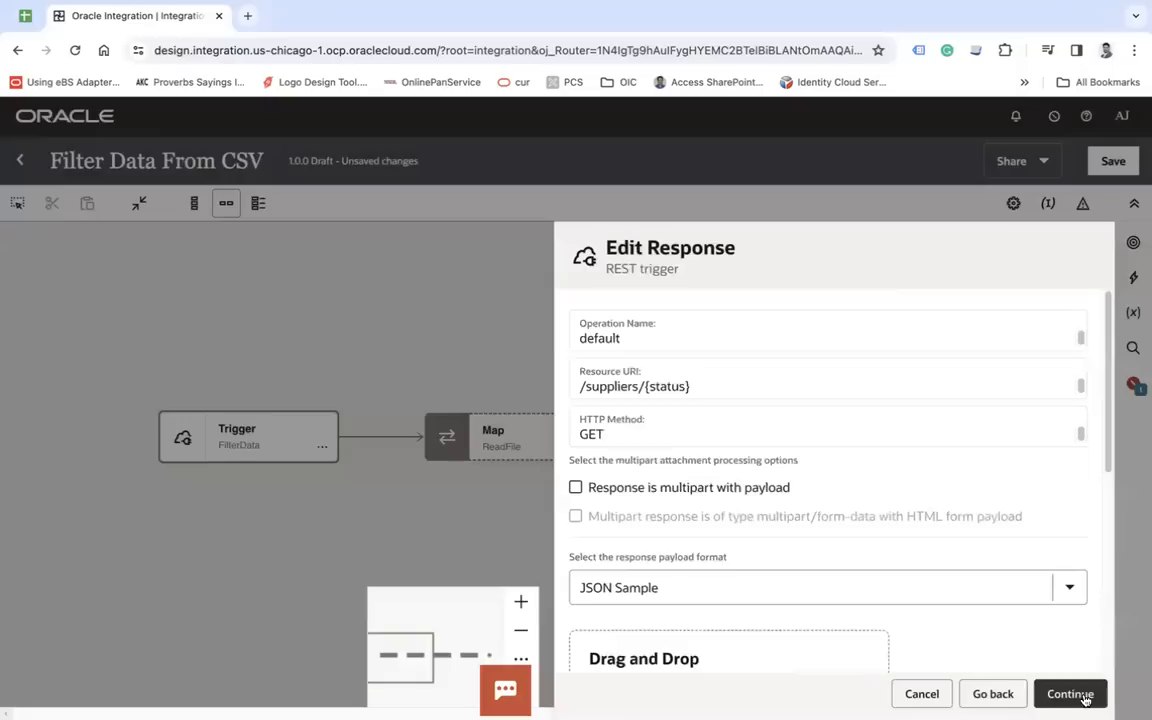
{"action": "left_click", "coordinate": [1082, 694]}
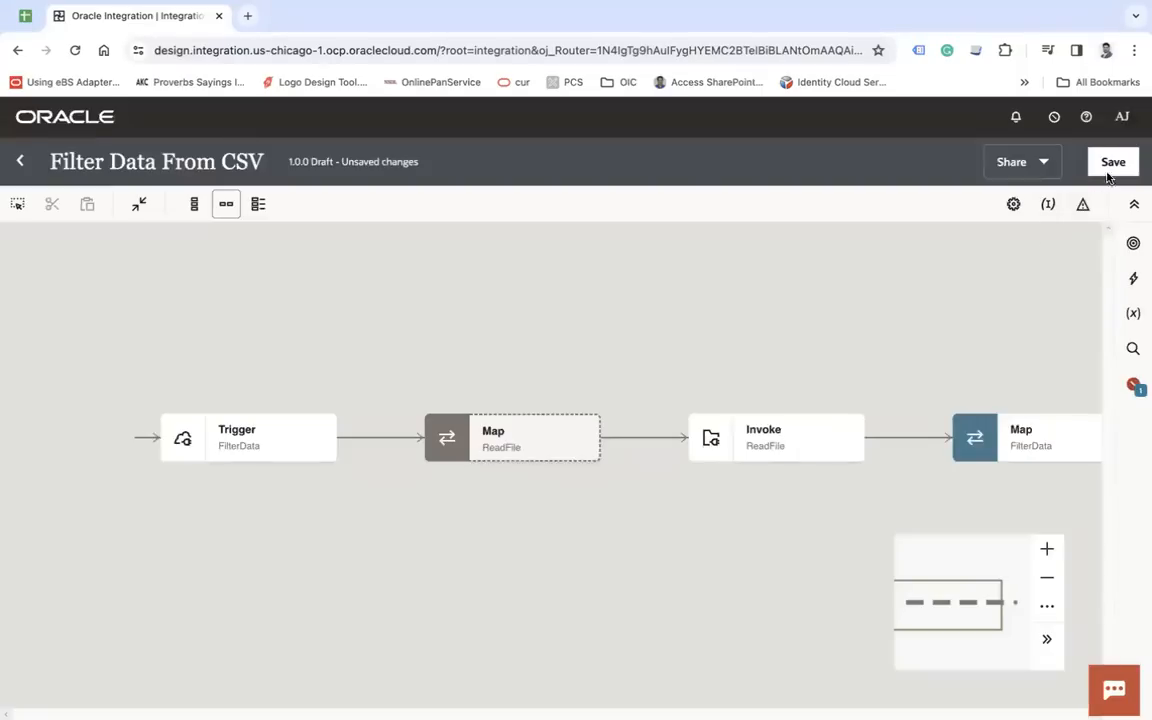
- Assign the status template parameter as the primary business identifier and save the integration
{"action": "left_click", "coordinate": [1049, 206]}
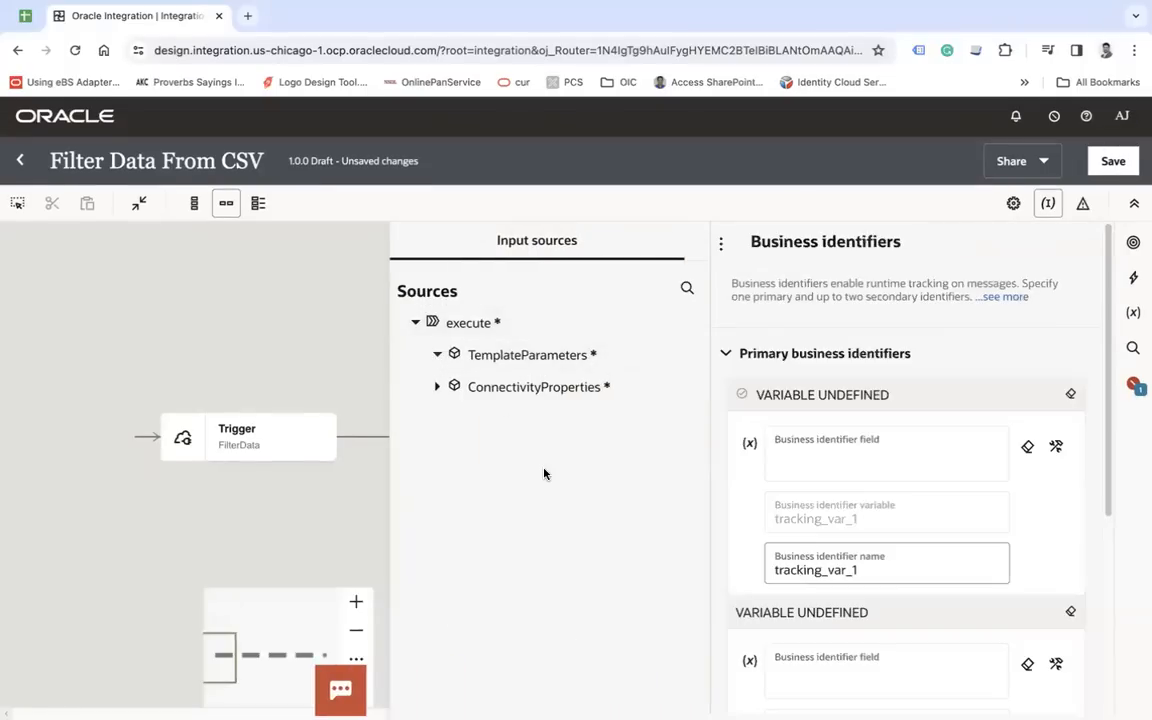
{"action": "left_click_drag", "start_coordinate": [512, 388], "coordinate": [830, 462]}
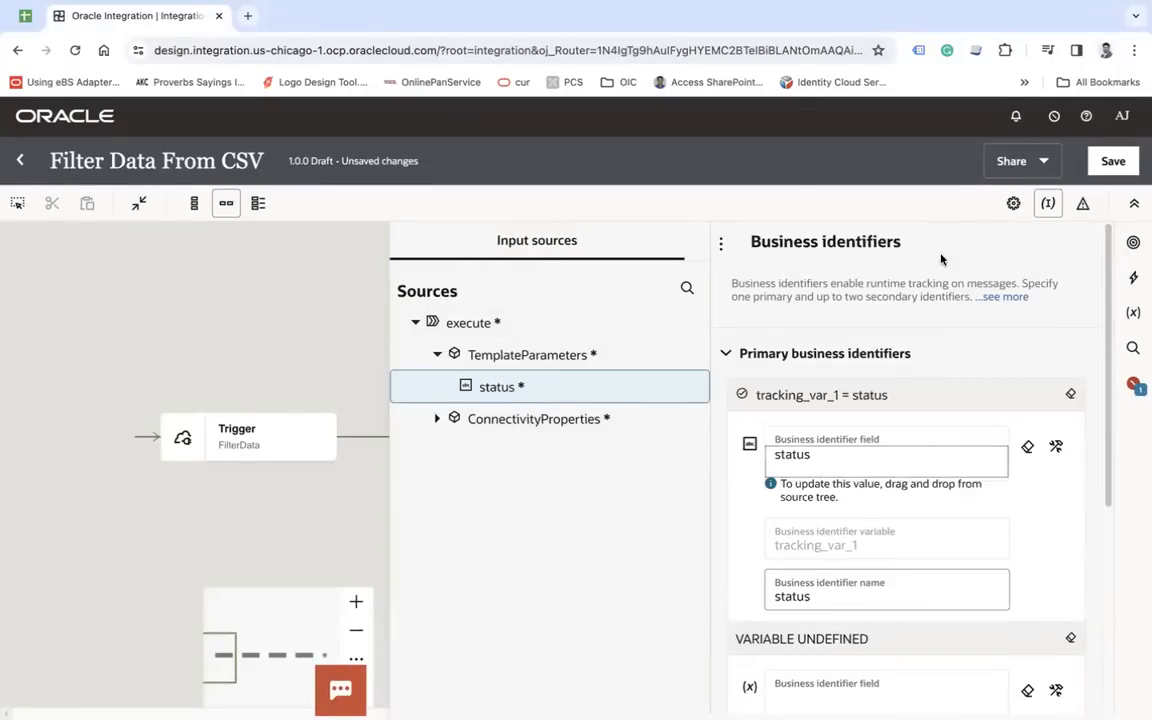
{"action": "left_click", "coordinate": [1113, 161]}
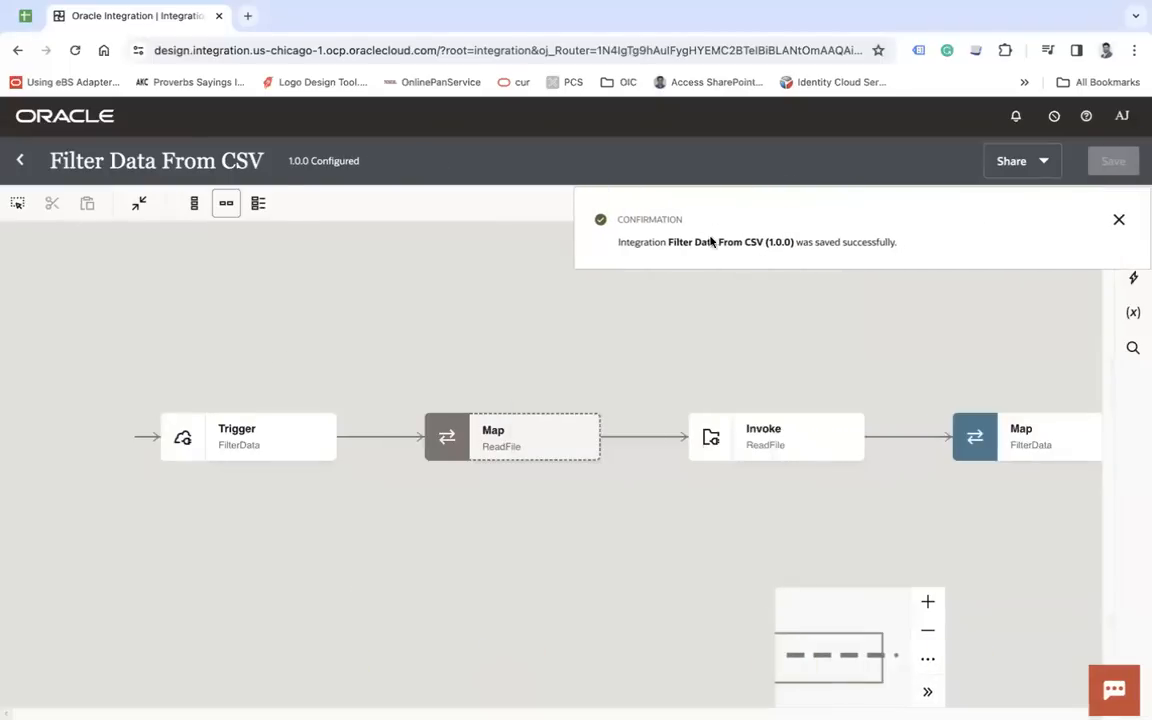
- Return to the integrations list, activate Filter Data From CSV with Debug tracing, and refresh the list
{"action": "left_click", "coordinate": [20, 160]}
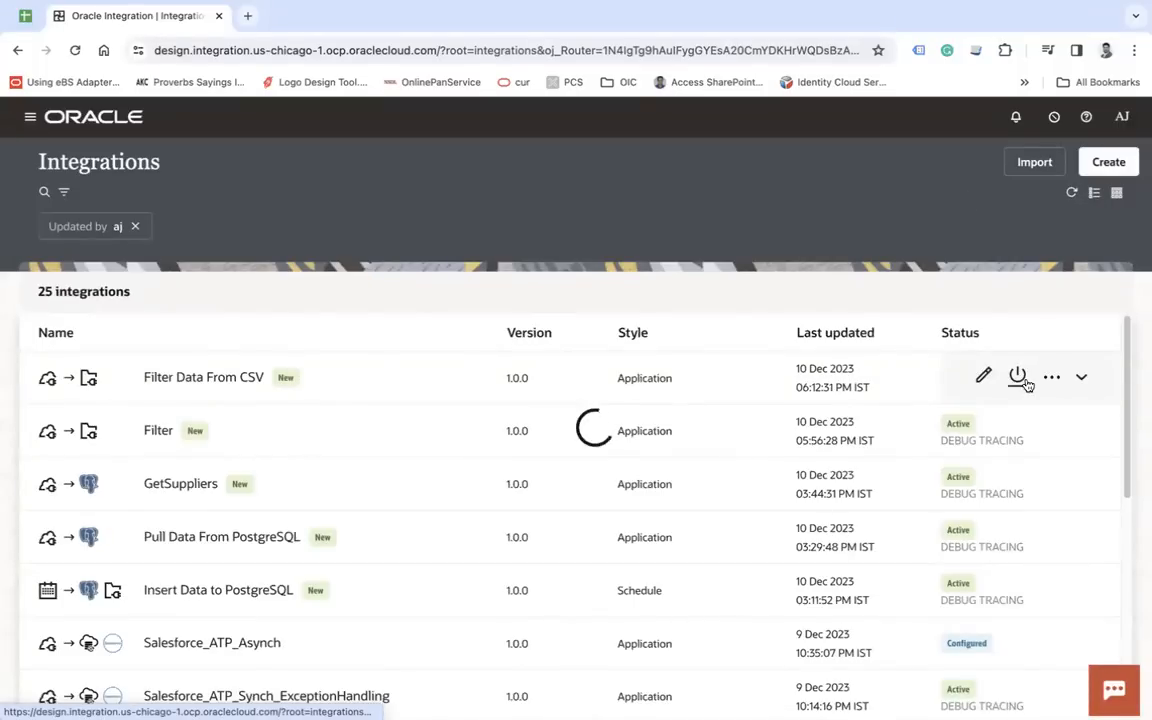
{"action": "left_click", "coordinate": [1018, 377]}
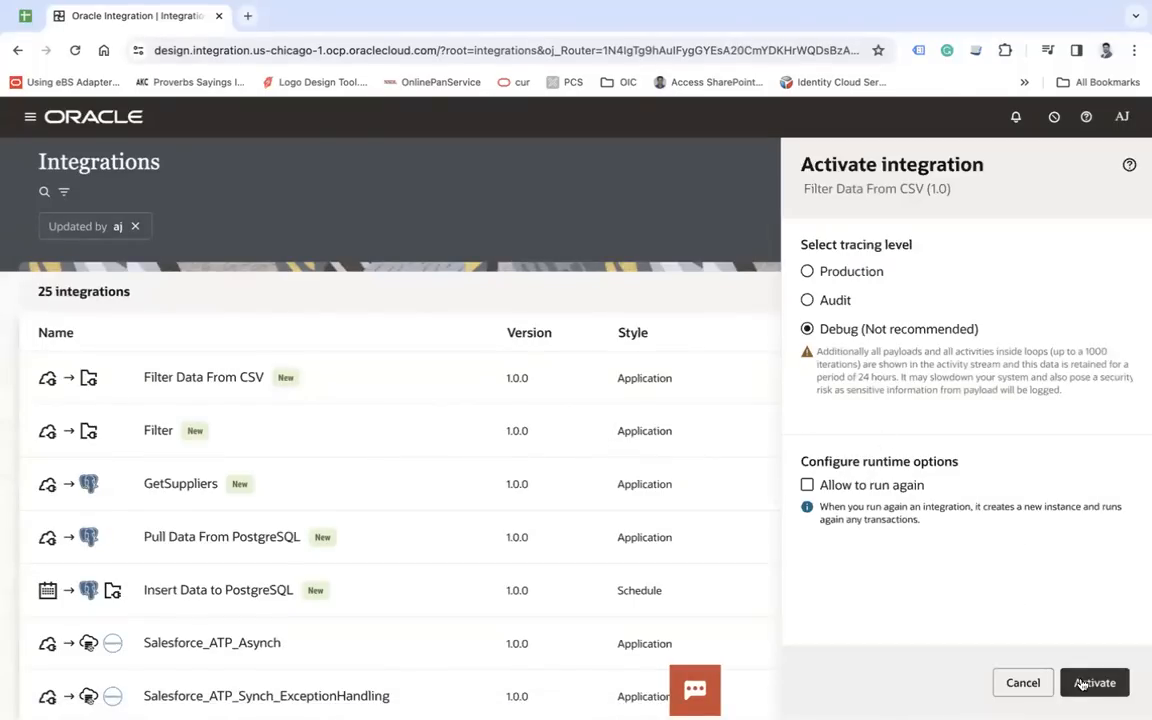
{"action": "left_click", "coordinate": [1094, 682]}
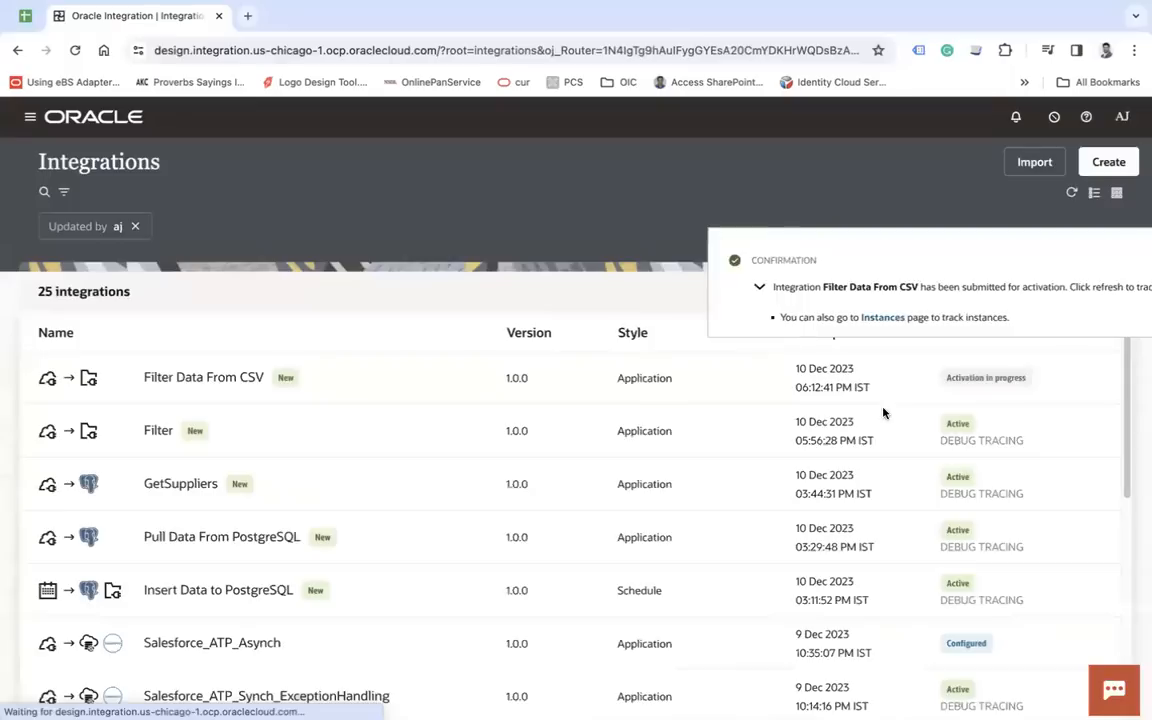
{"action": "left_click", "coordinate": [1116, 260]}
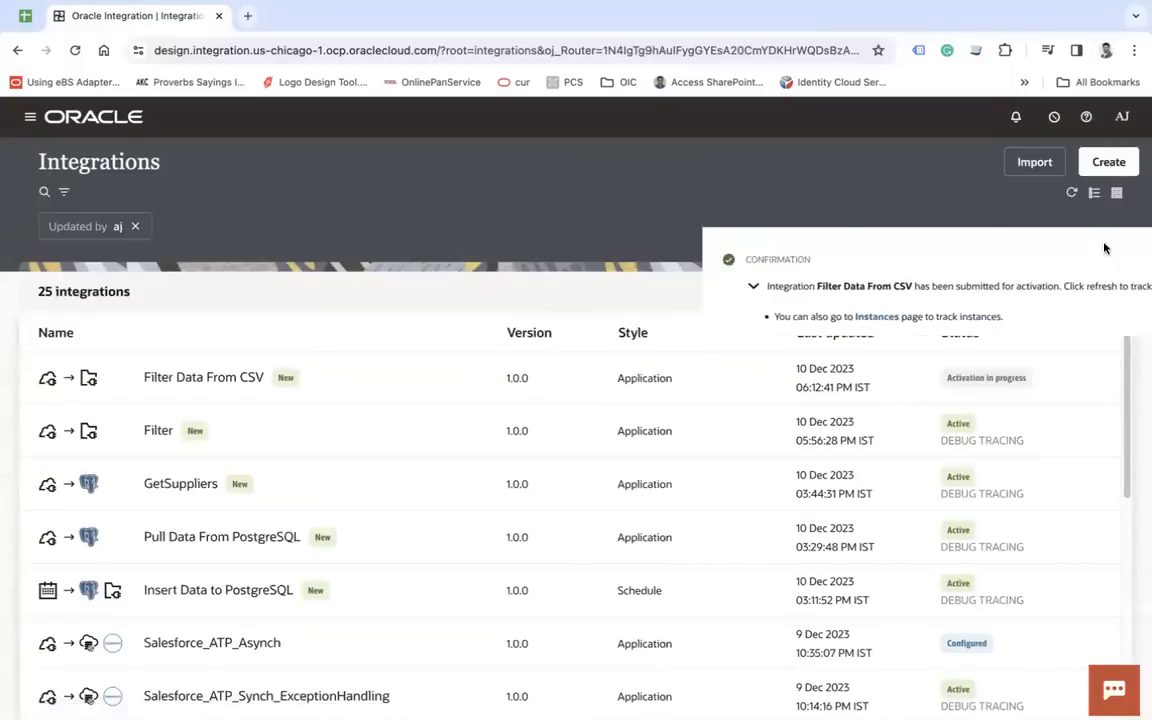
{"action": "left_click", "coordinate": [1071, 193]}
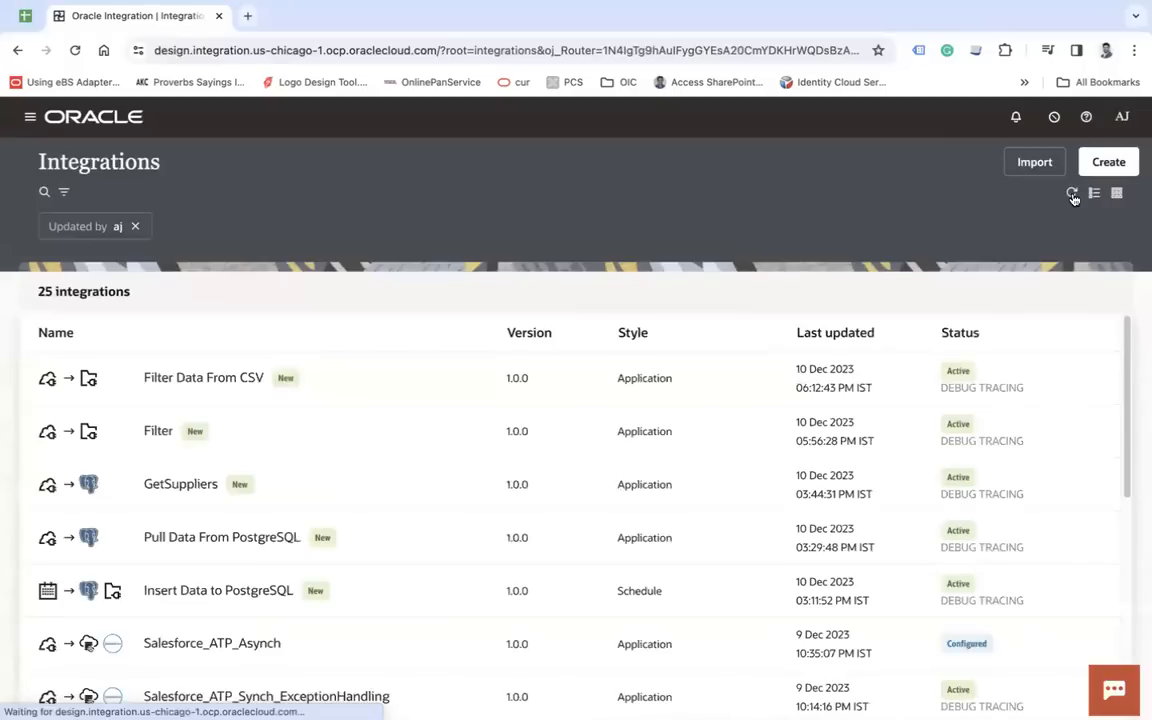
- Run the Filter Data From CSV integration with the status parameter set to Active and examine the supplier statuses in the response
{"action": "left_click", "coordinate": [1053, 377]}
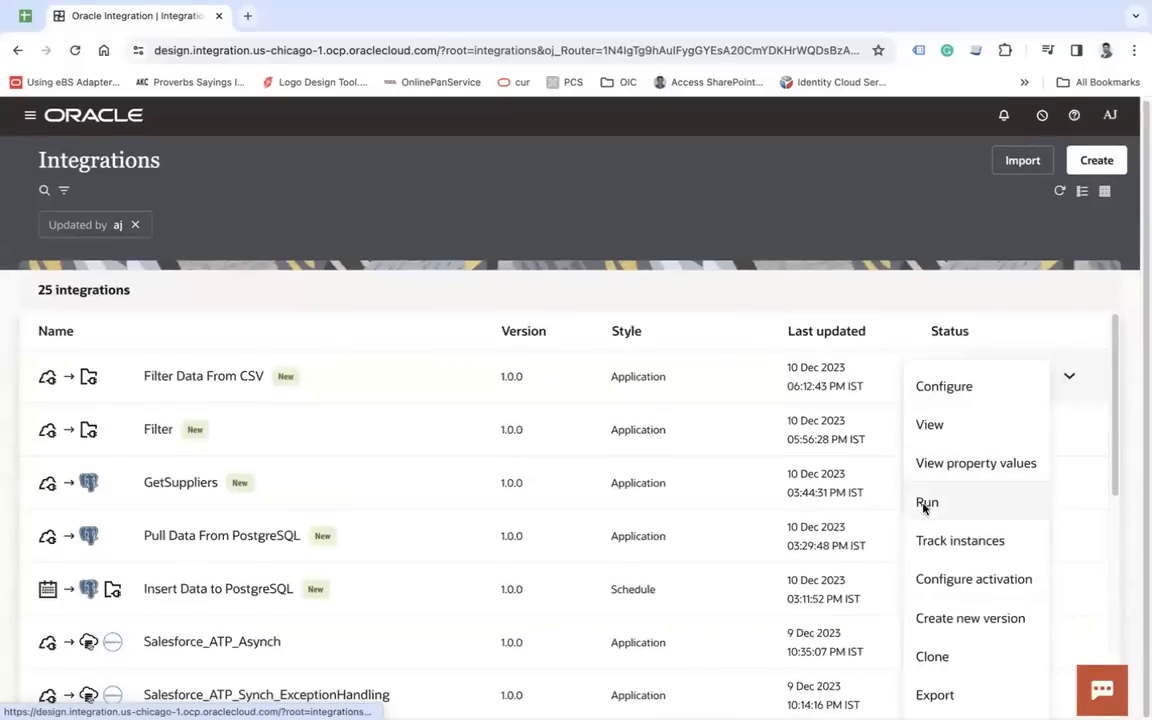
{"action": "left_click", "coordinate": [925, 503]}
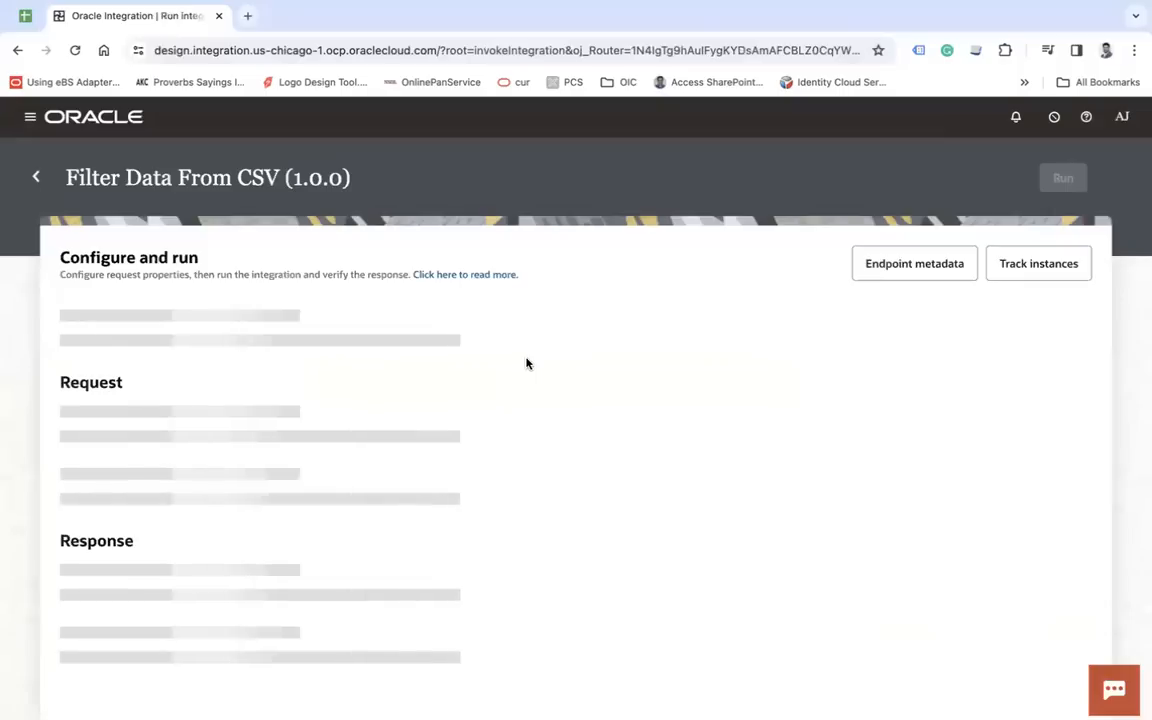
{"action": "left_click", "coordinate": [372, 464]}
{"action": "type", "text": "Active"}
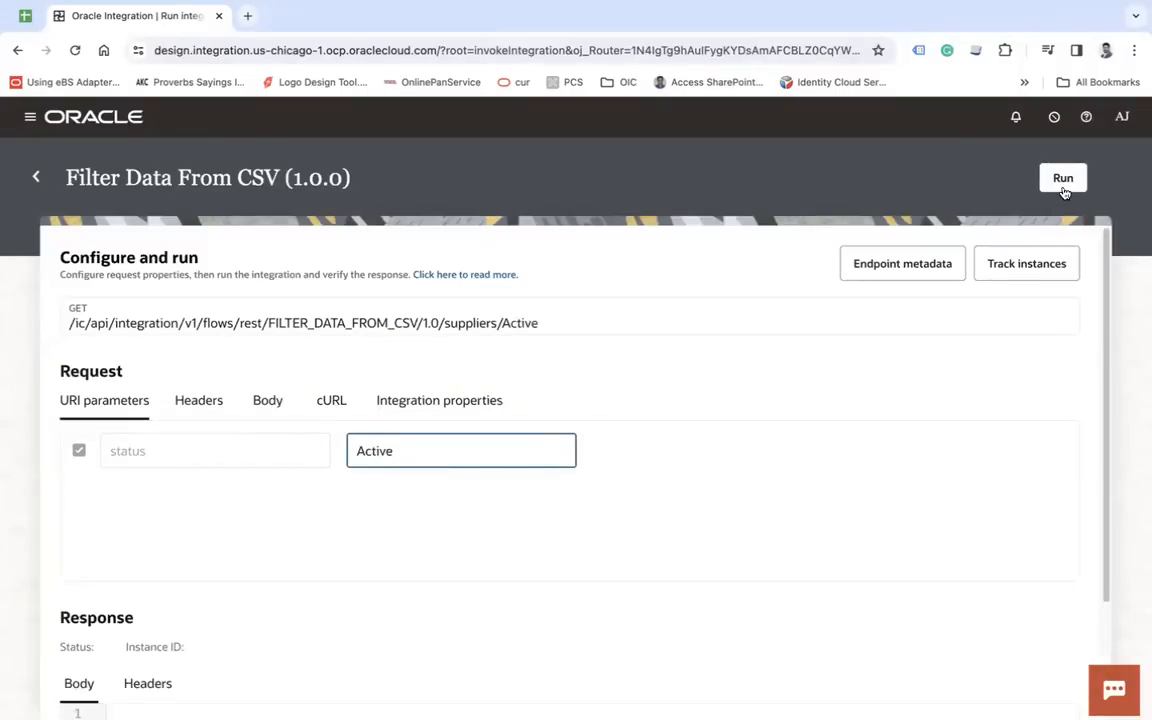
{"action": "left_click", "coordinate": [1063, 184]}
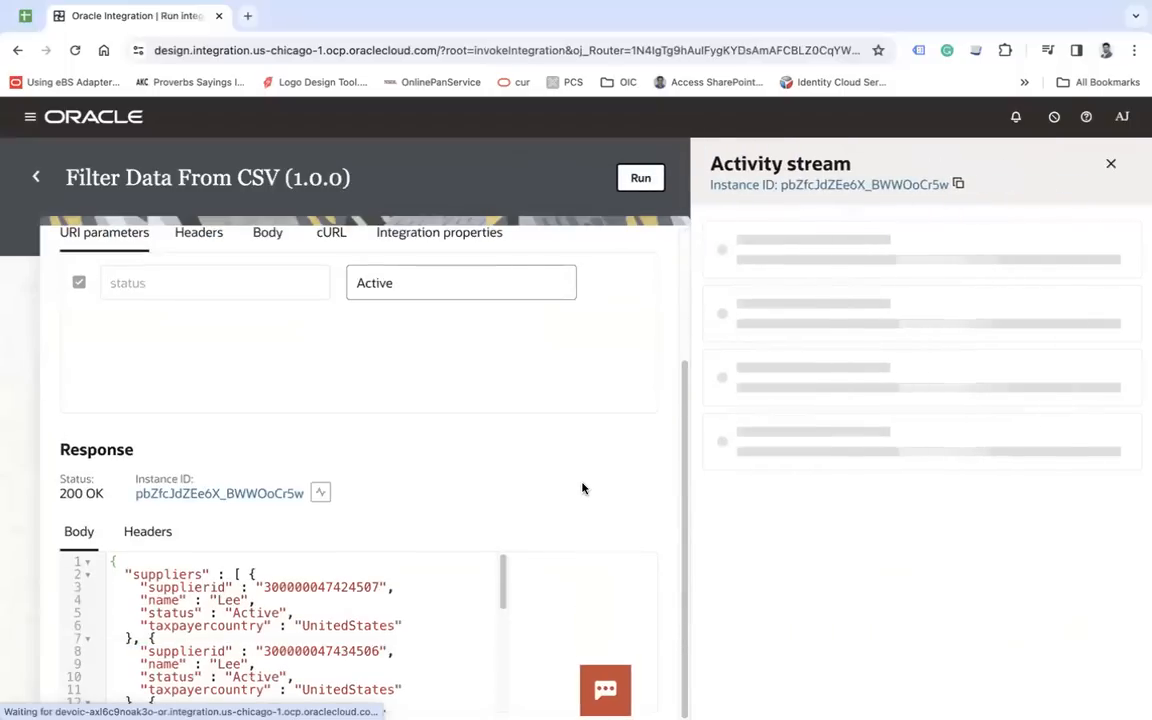
{"action": "double_click", "coordinate": [252, 611]}
{"action": "scroll", "coordinate": [250, 610], "scroll_direction": "down", "scroll_amount": 3}
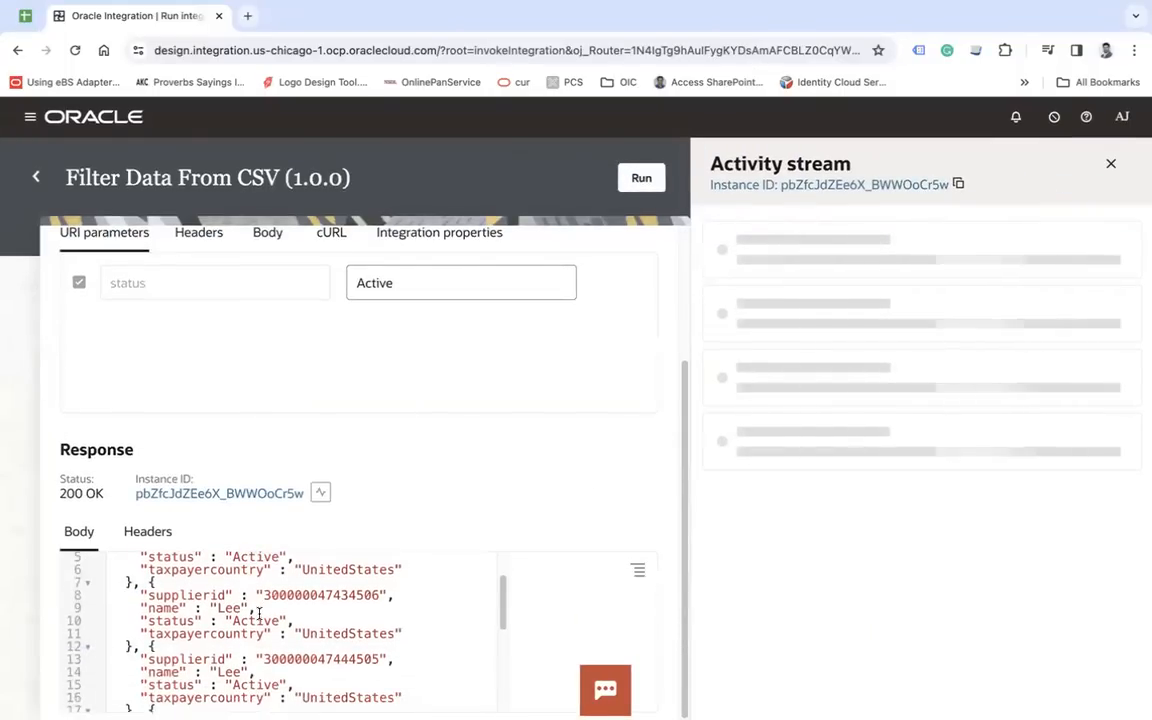
{"action": "scroll", "coordinate": [250, 648], "scroll_direction": "down", "scroll_amount": 3}
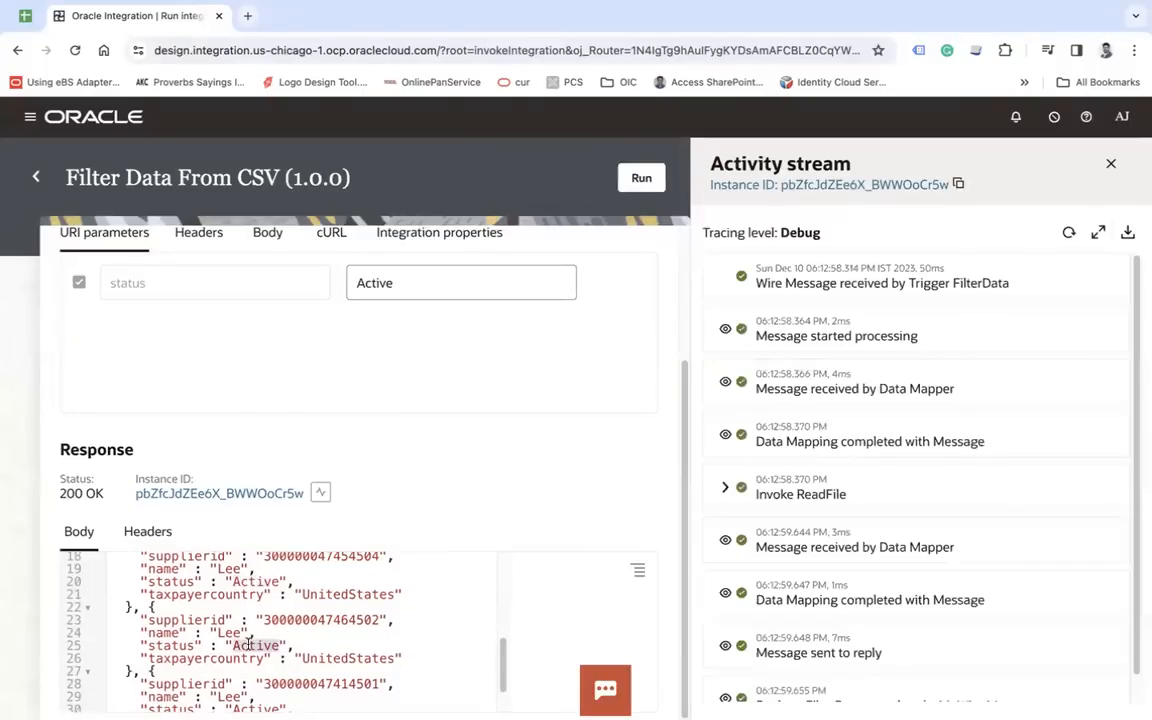
{"action": "scroll", "coordinate": [286, 643], "scroll_direction": "down", "scroll_amount": 2}
- Rerun the integration with the status parameter set to Inactive and examine the supplier statuses in the response
{"action": "scroll", "coordinate": [320, 380], "scroll_direction": "up", "scroll_amount": 3}
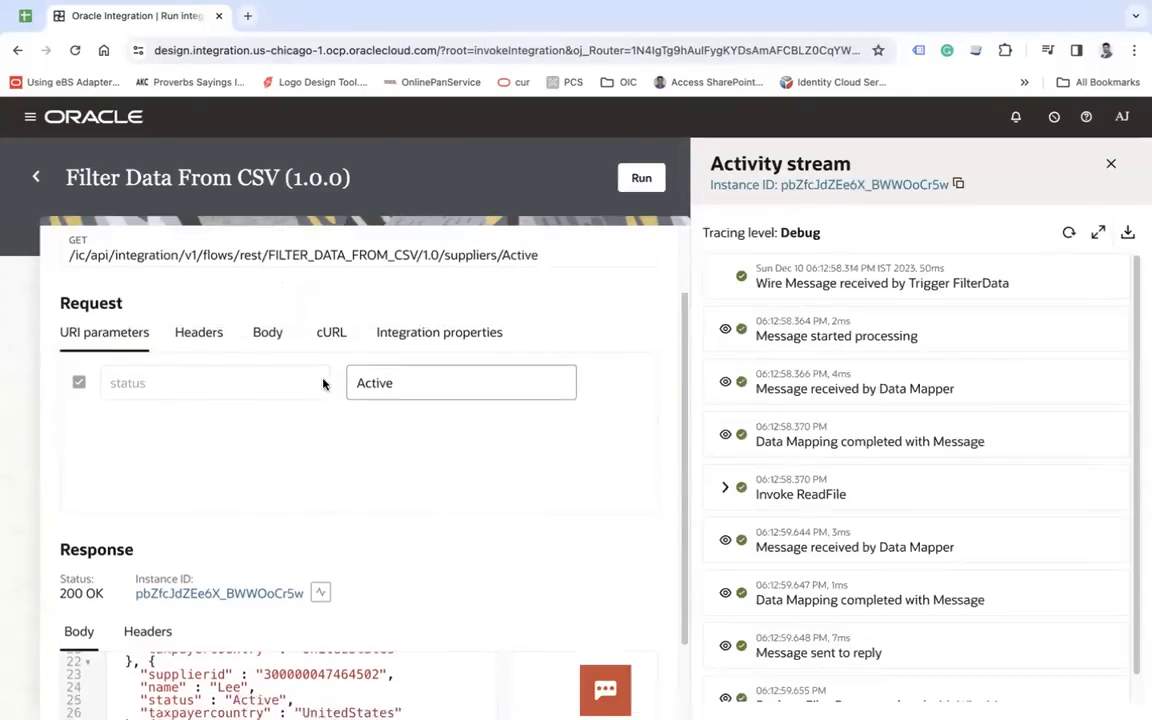
{"action": "left_click", "coordinate": [362, 413]}
{"action": "key", "text": "Delete"}
{"action": "type", "text": "Ina"}
{"action": "left_click", "coordinate": [630, 179]}
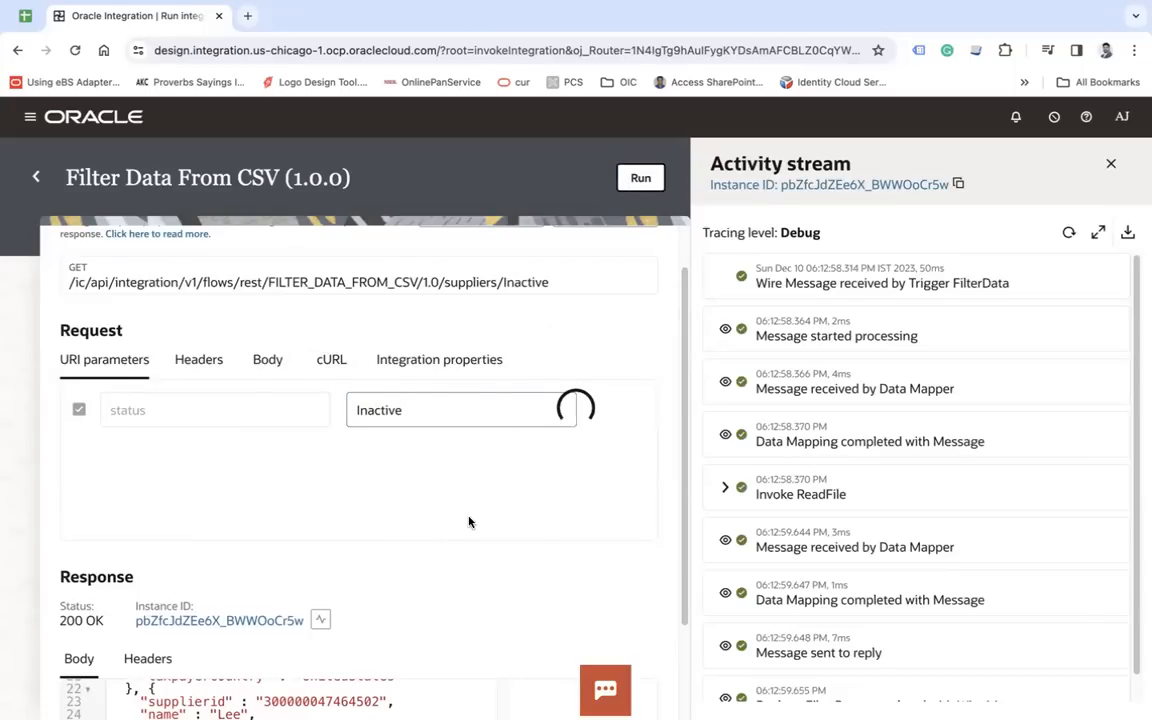
{"action": "scroll", "coordinate": [470, 522], "scroll_direction": "down", "scroll_amount": 2}
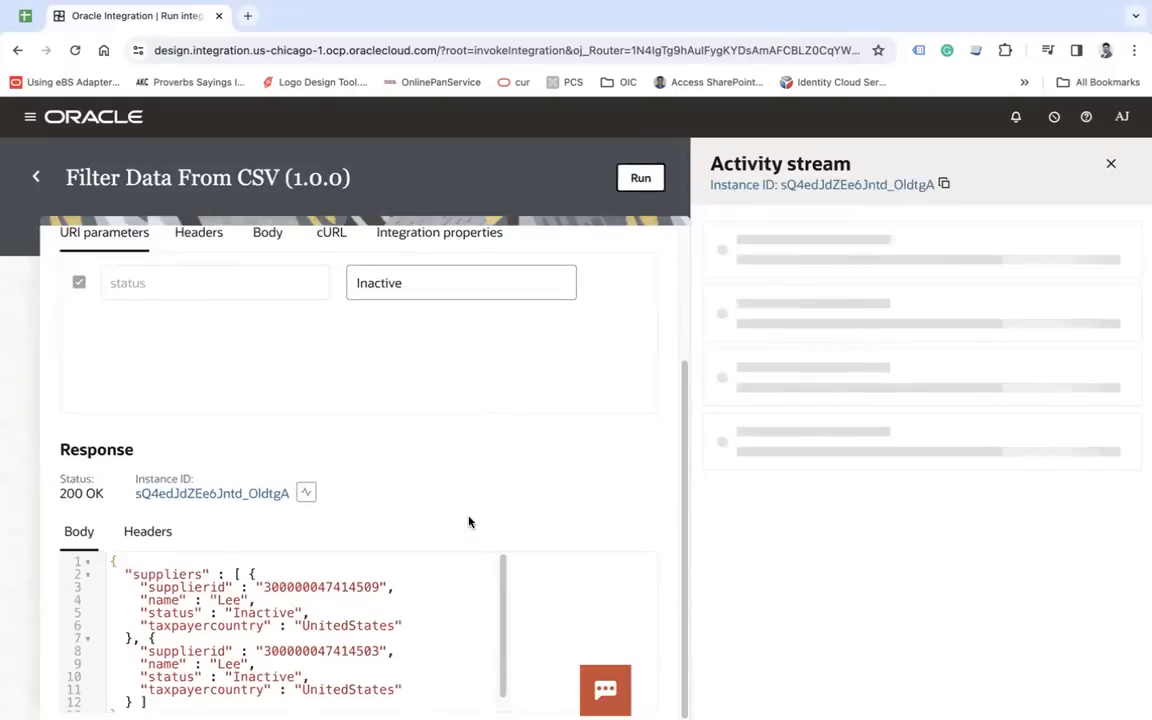
{"action": "double_click", "coordinate": [263, 613]}
{"action": "double_click", "coordinate": [277, 677]}
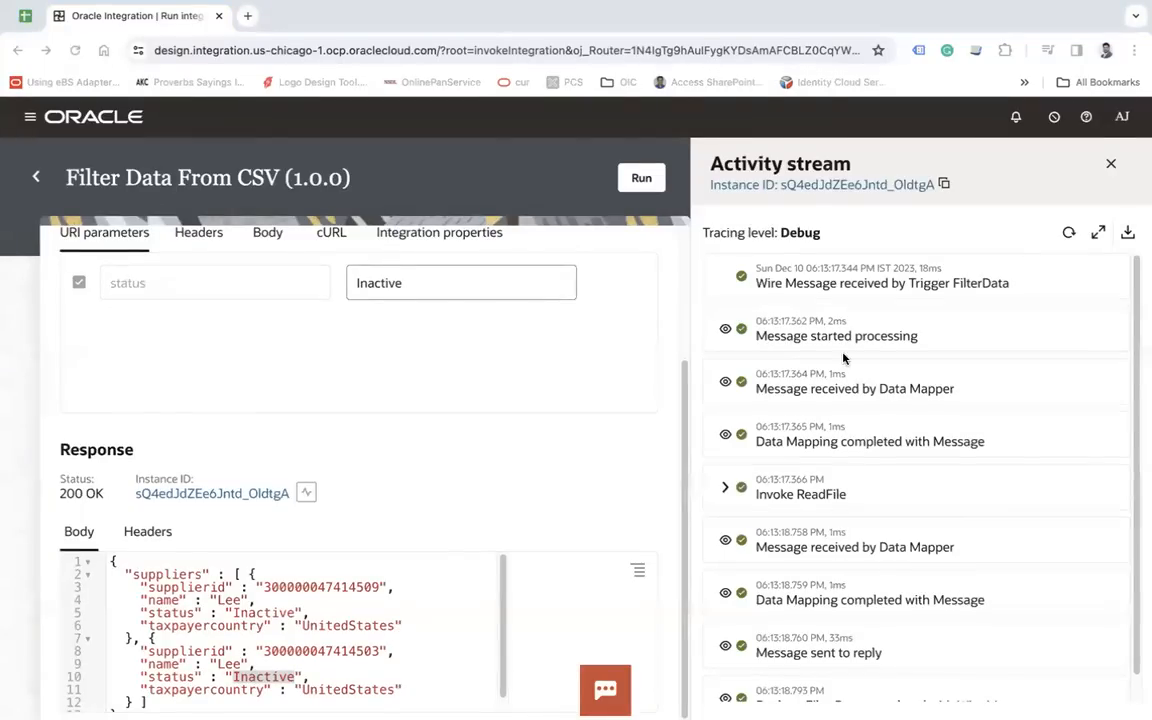
{"action": "key", "text": "ctrl+Left"}
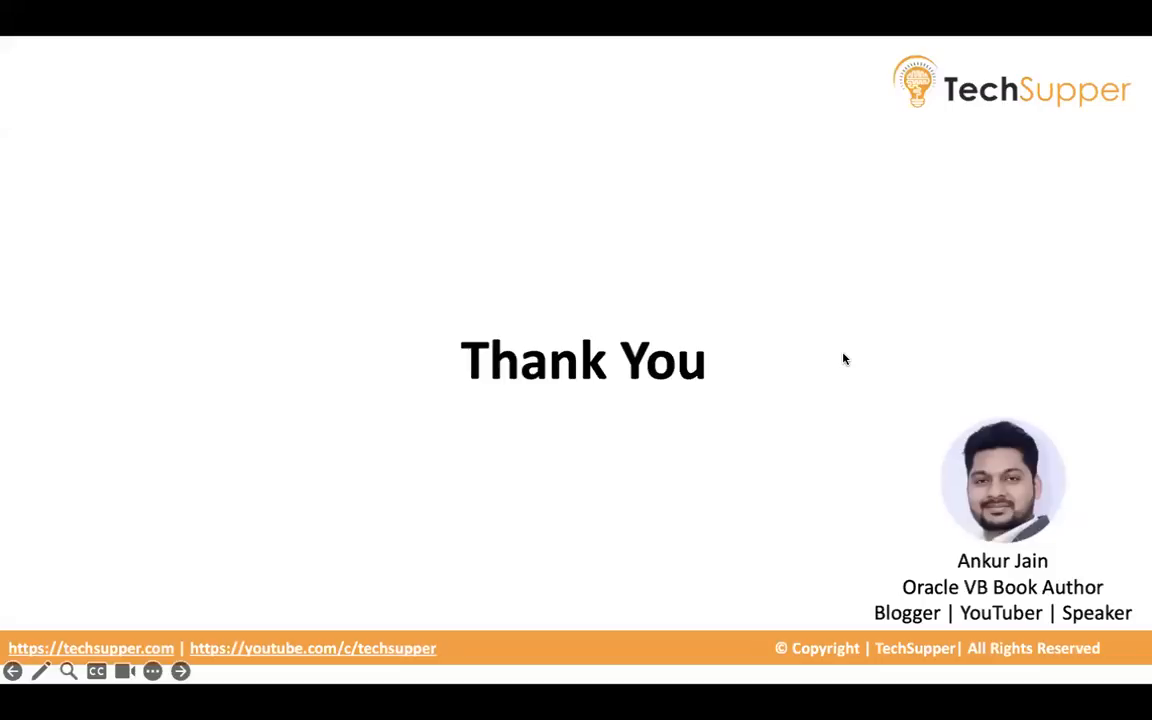